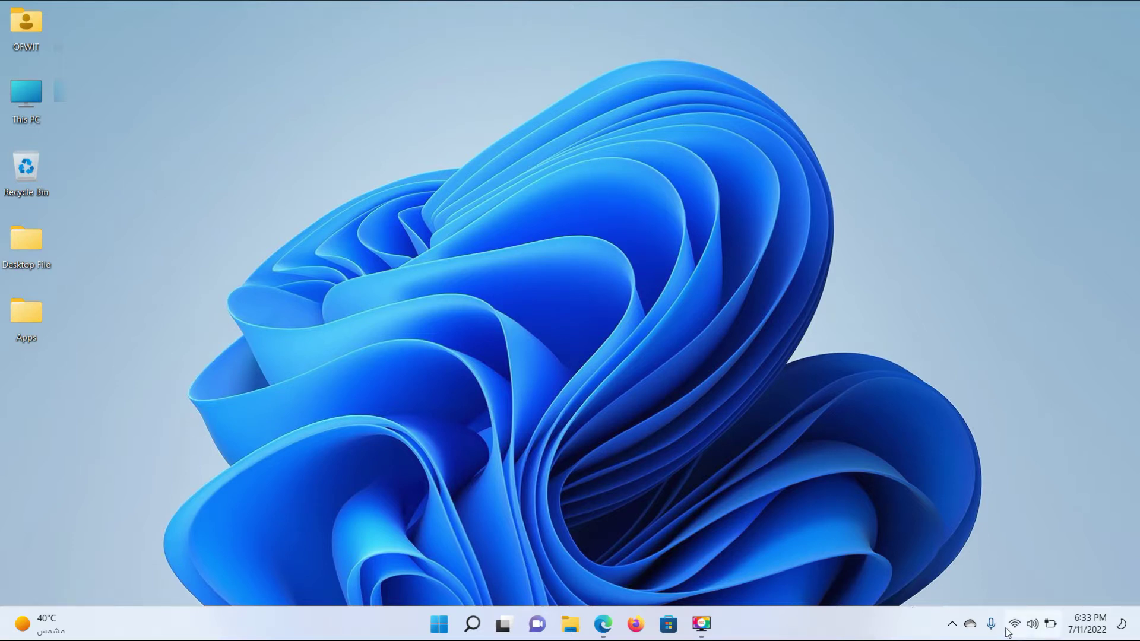
View the Network & internet category in the system settings, reached through quick settings, and close Settings
click(1049, 629)
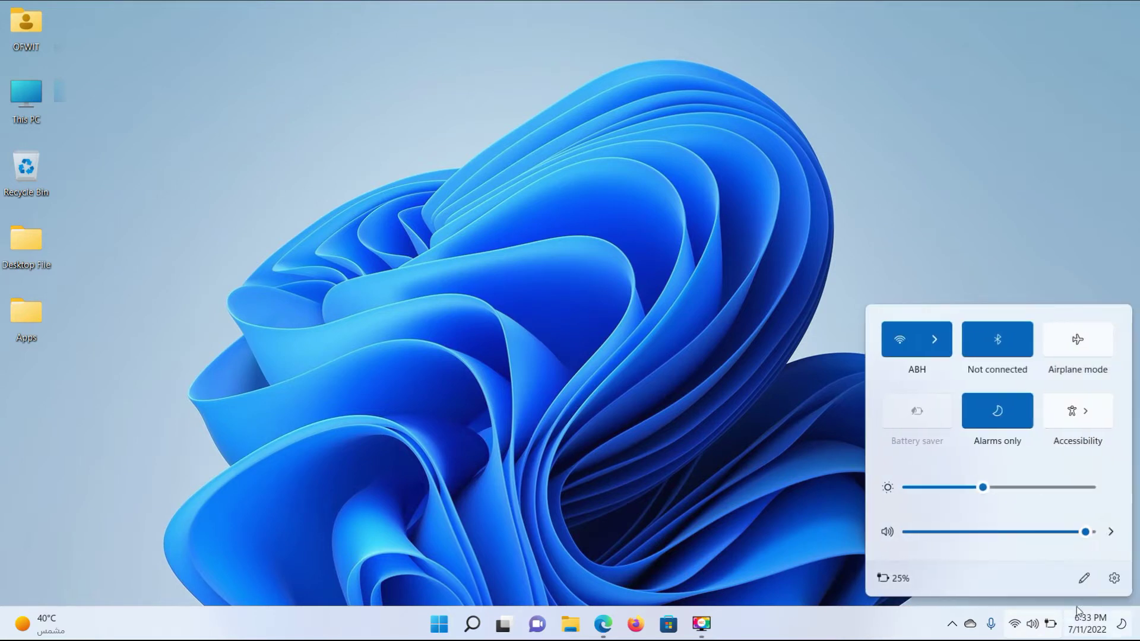
click(1114, 579)
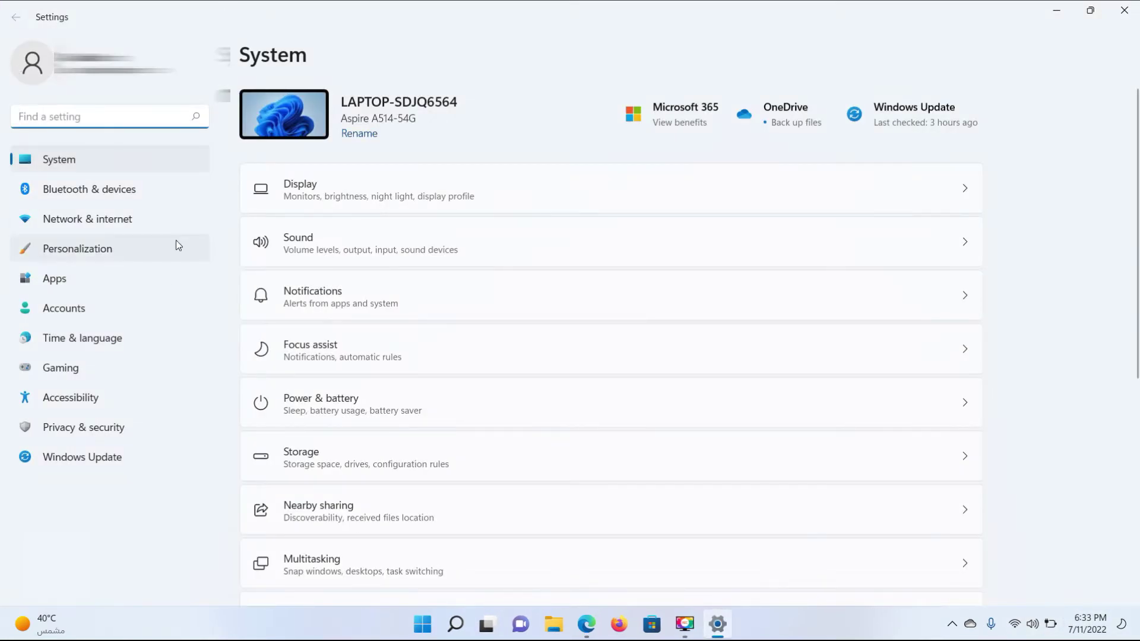
click(72, 228)
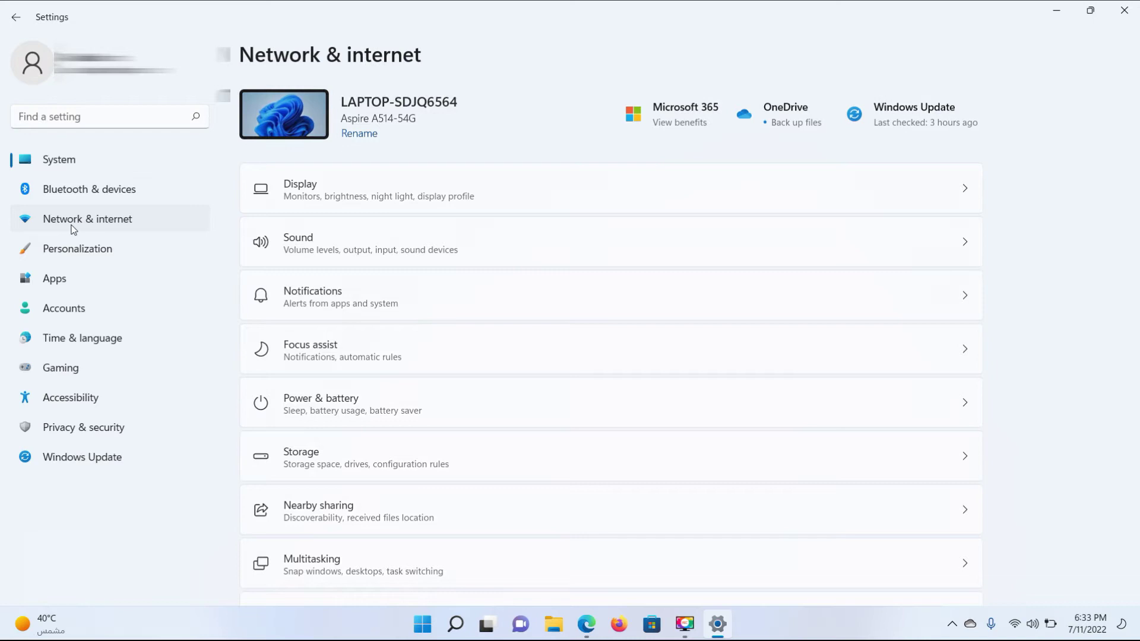
click(1117, 19)
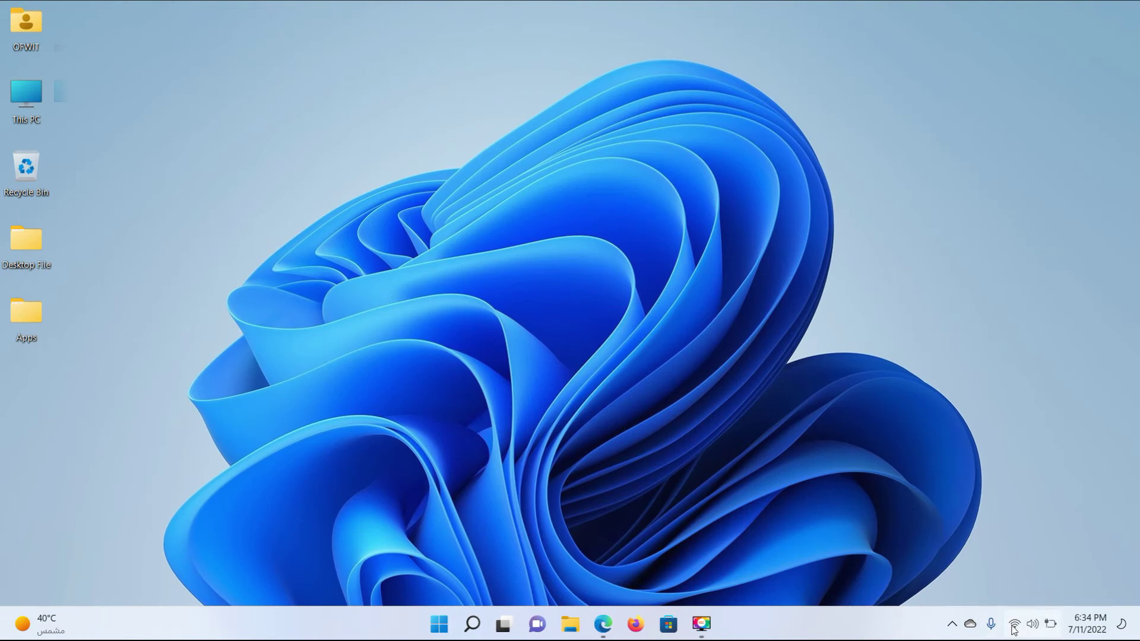
Open the Network and Internet settings directly from the taskbar's network status, and close the Settings window
click(1014, 625)
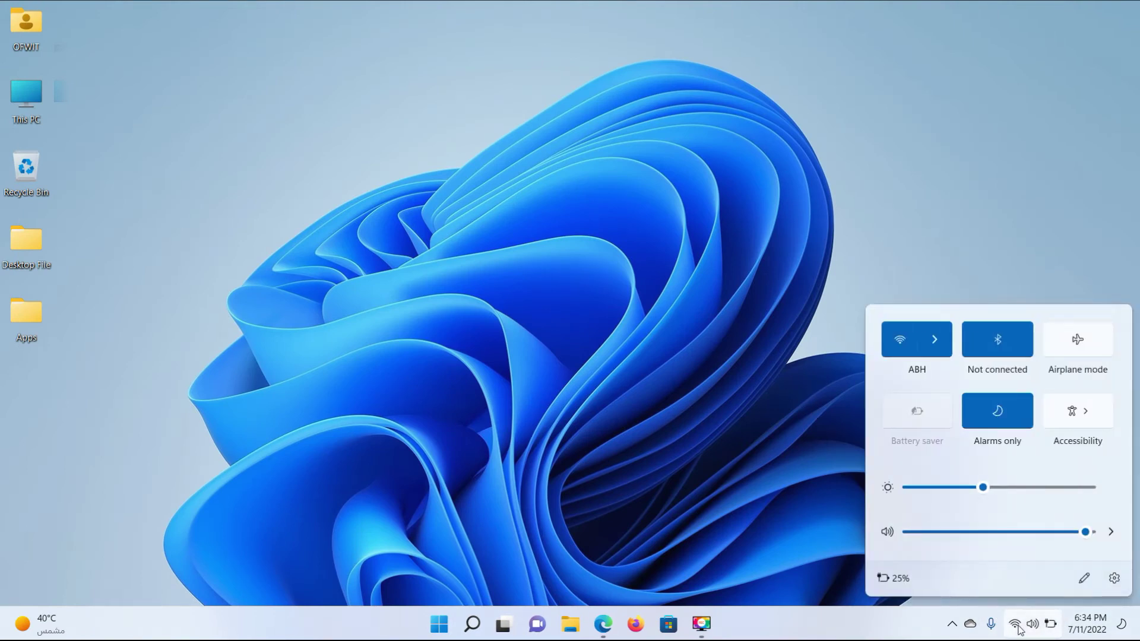
click(827, 157)
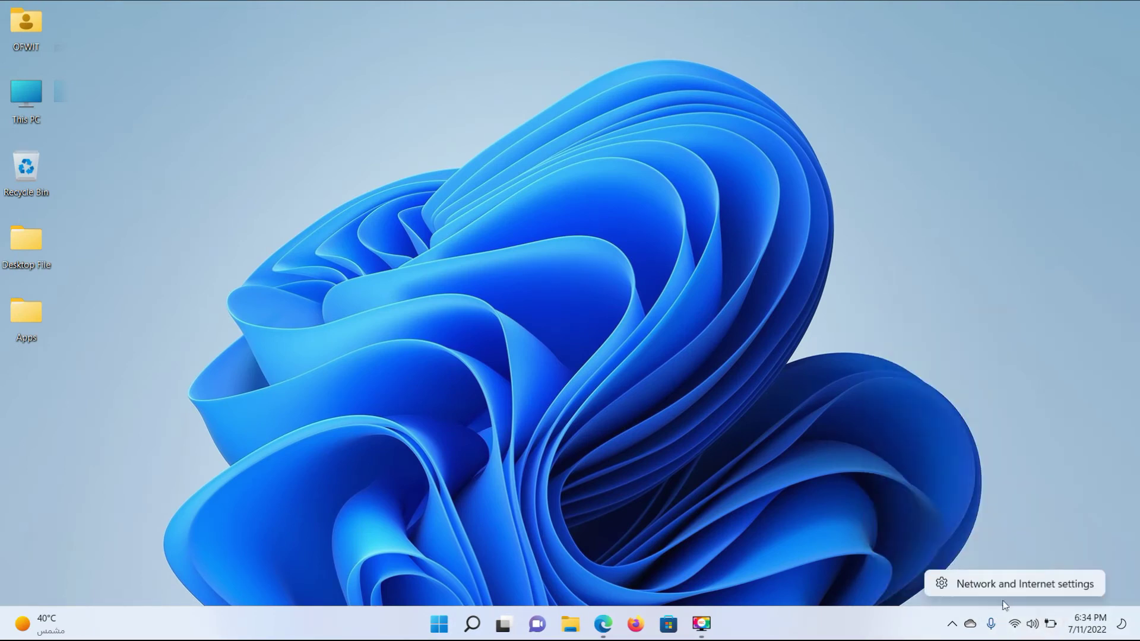
right_click(1016, 626)
click(1002, 583)
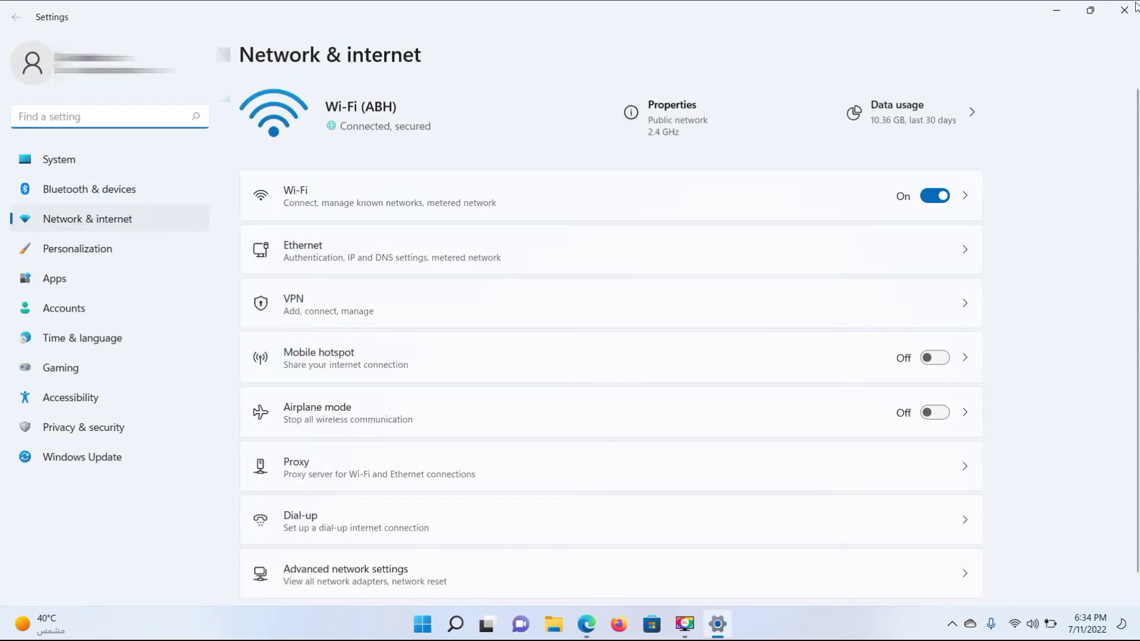
click(1114, 21)
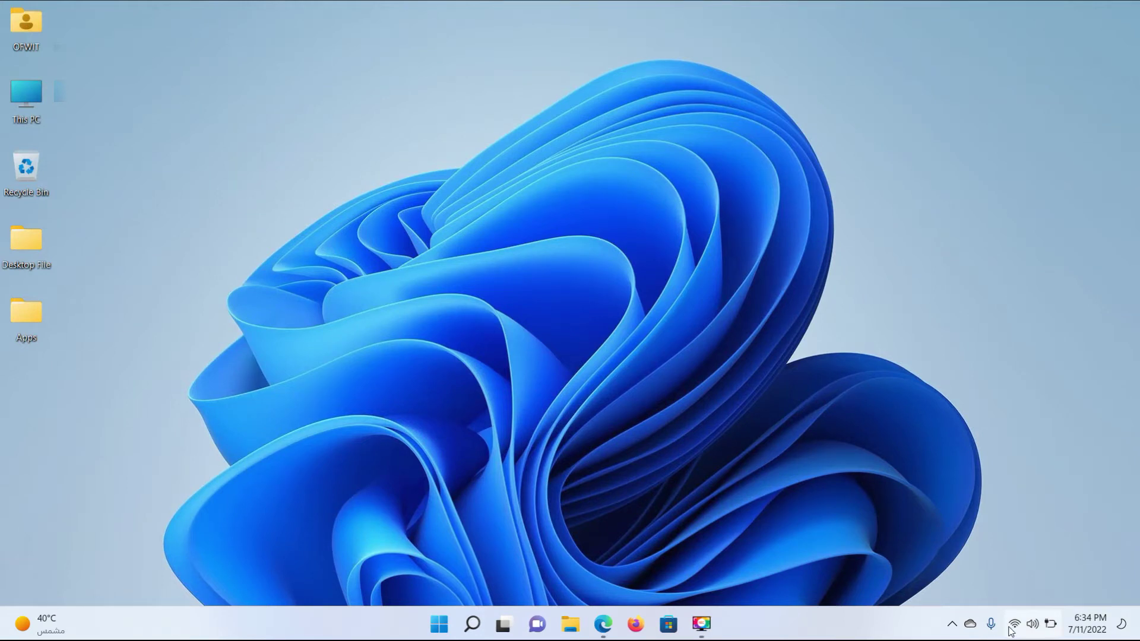
View the nearby Wi-Fi networks in quick settings, open More Wi-Fi settings from there, and close the window
click(1012, 627)
click(930, 342)
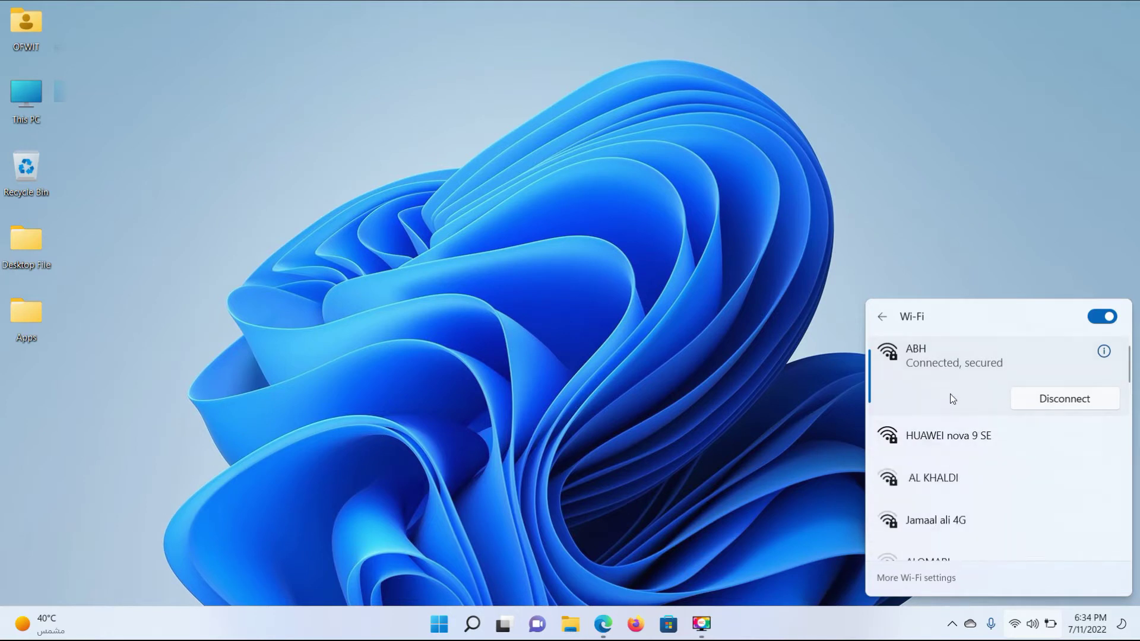
click(916, 578)
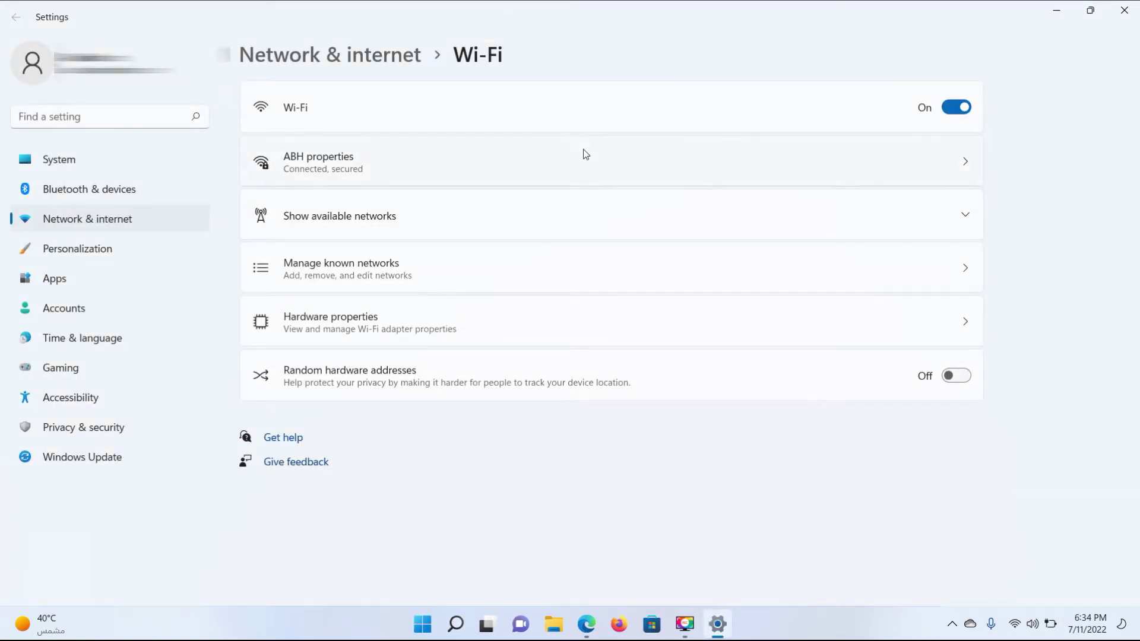
click(1124, 11)
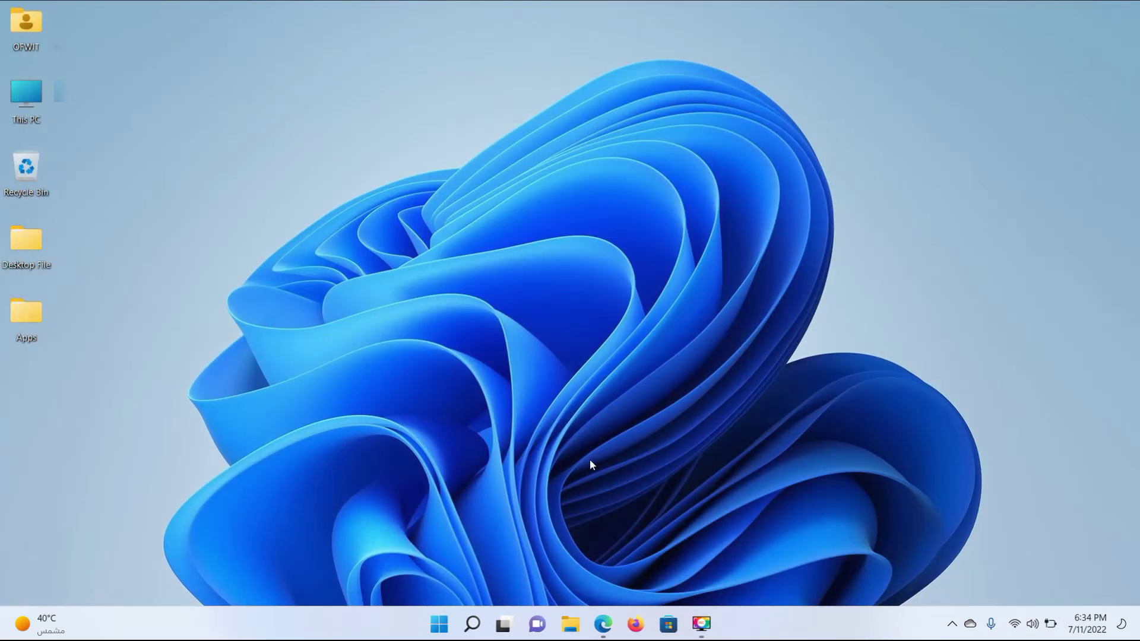
Launch Settings from the full list of installed apps and go to the Network & internet category
click(440, 636)
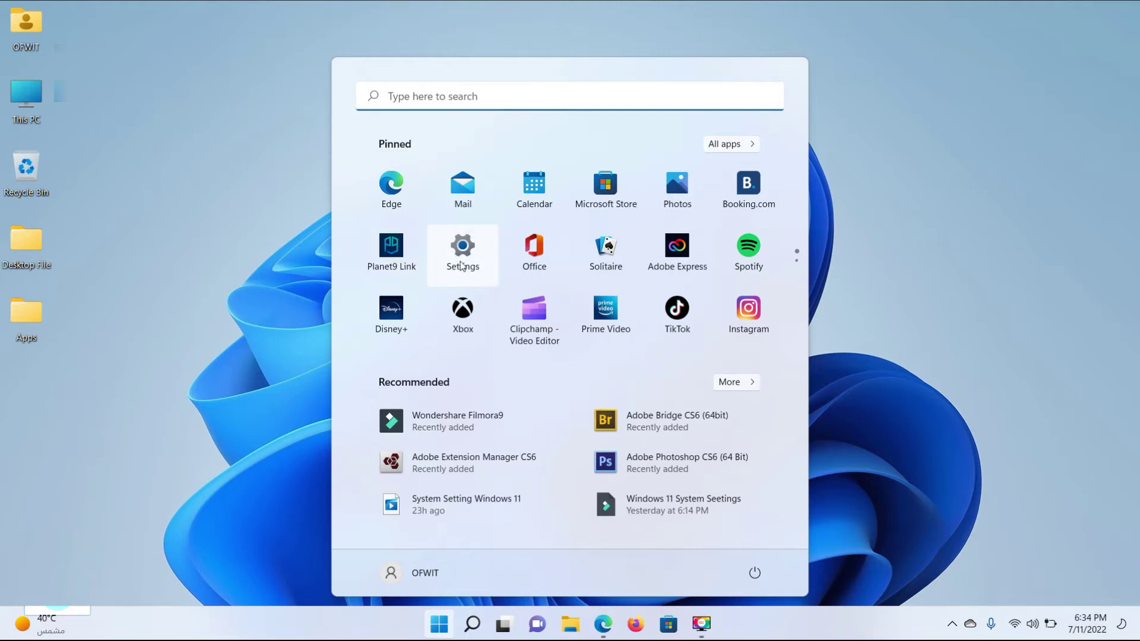
click(752, 145)
scroll(363, 360, down, 1)
scroll(363, 362, down, 12)
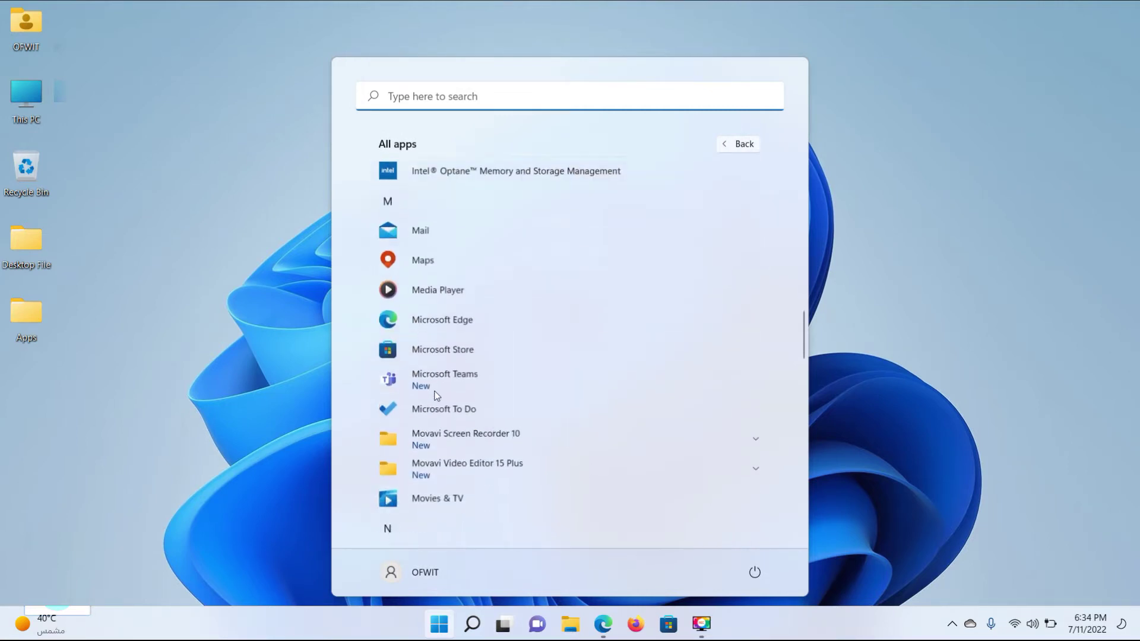
scroll(434, 396, down, 10)
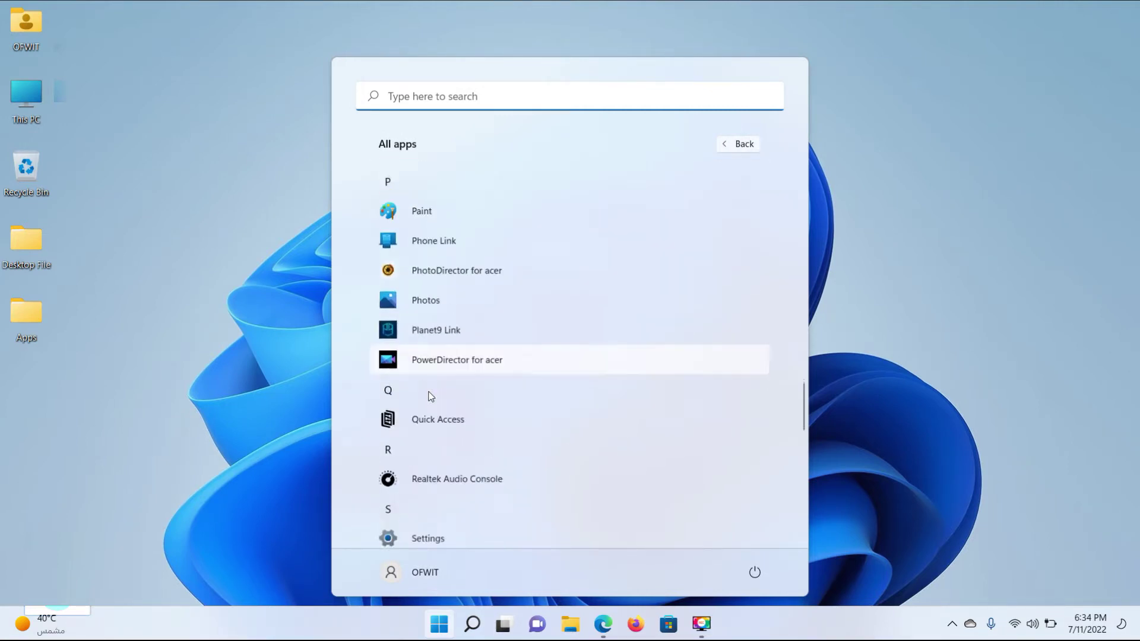
scroll(431, 397, down, 3)
right_click(434, 374)
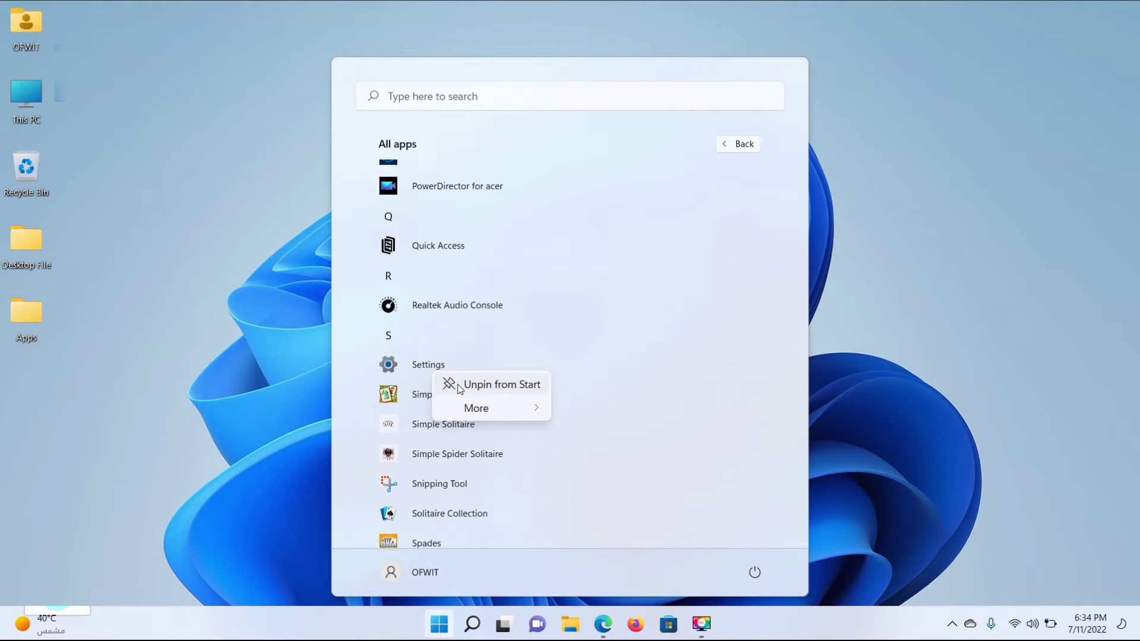
click(420, 373)
click(420, 372)
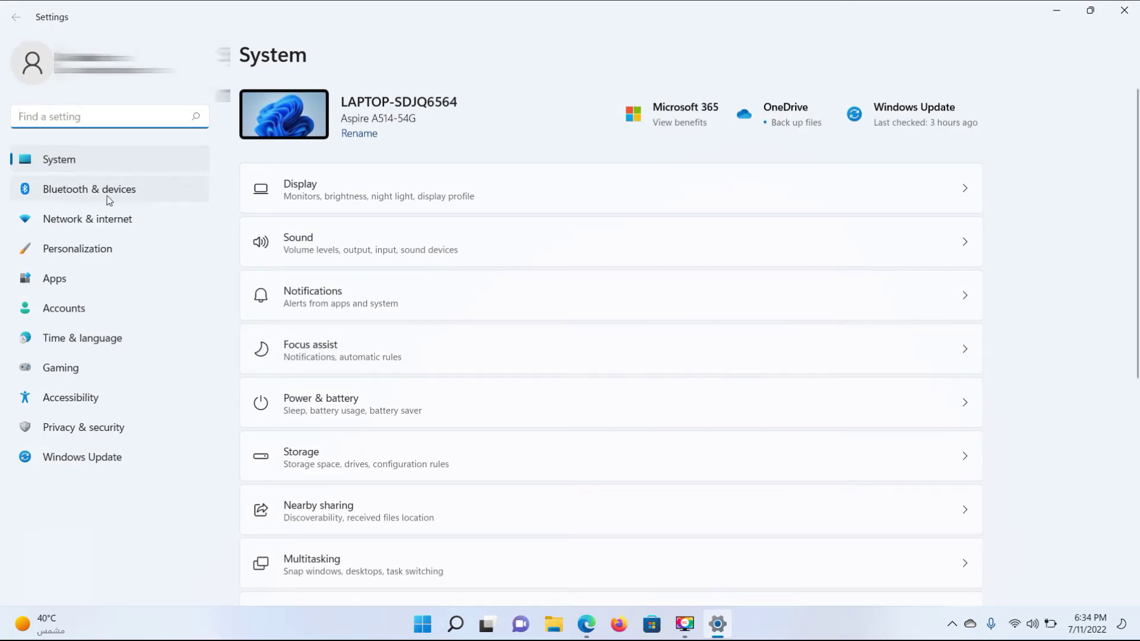
click(81, 223)
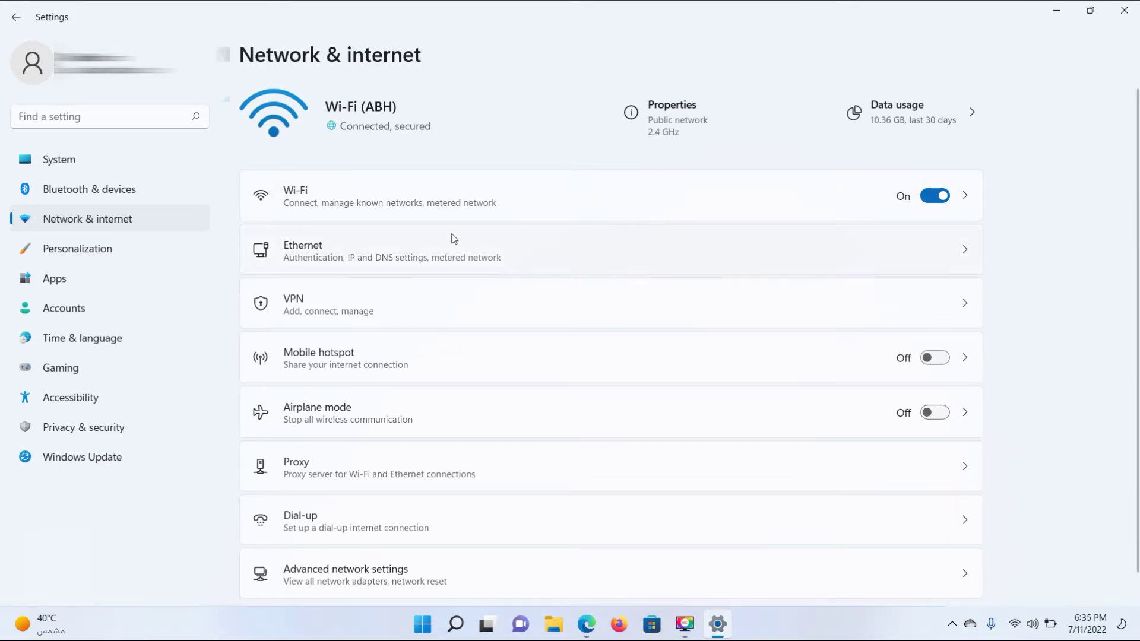
Examine the connected ABH network's Wi-Fi properties, including profile type, IP and DNS assignment, and return to the Wi-Fi page
click(968, 198)
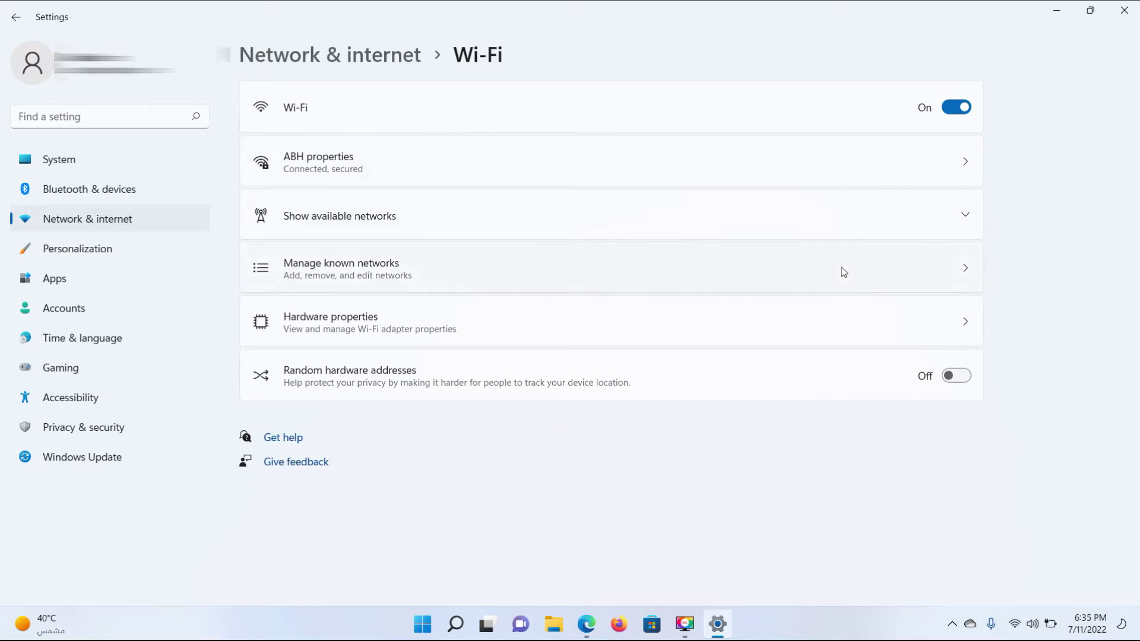
click(969, 169)
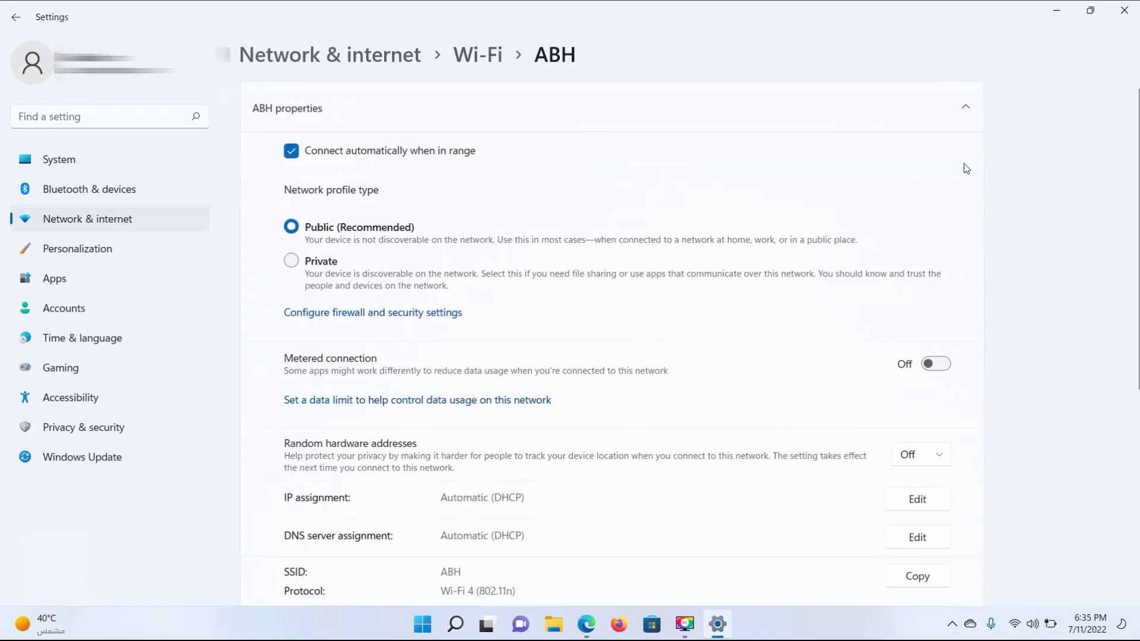
scroll(679, 424, down, 3)
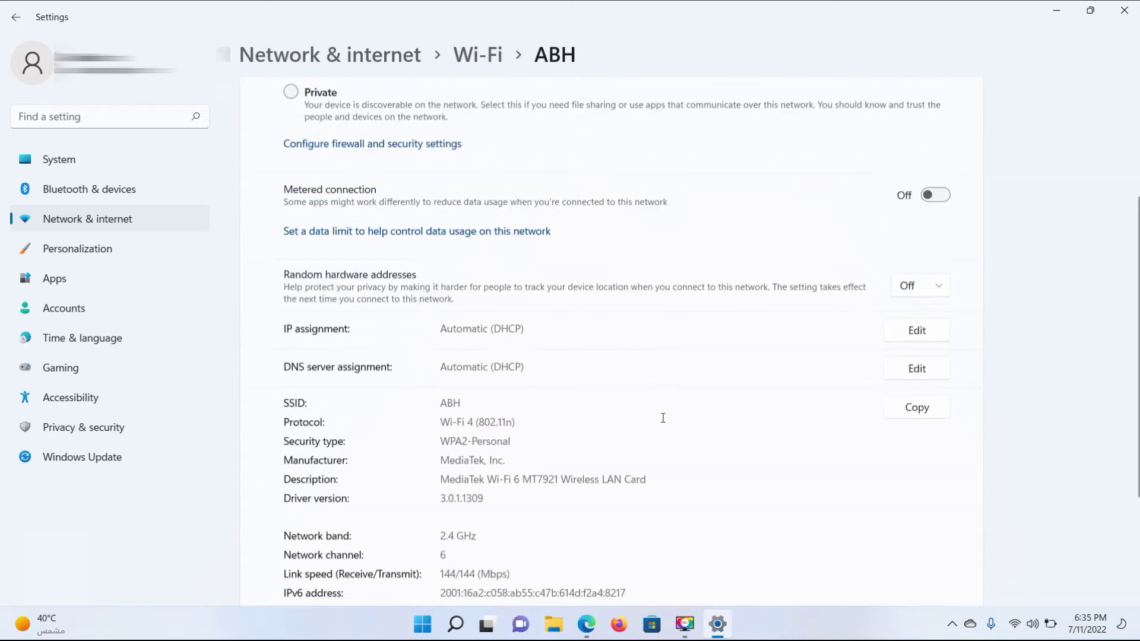
scroll(661, 415, up, 3)
scroll(534, 504, down, 3)
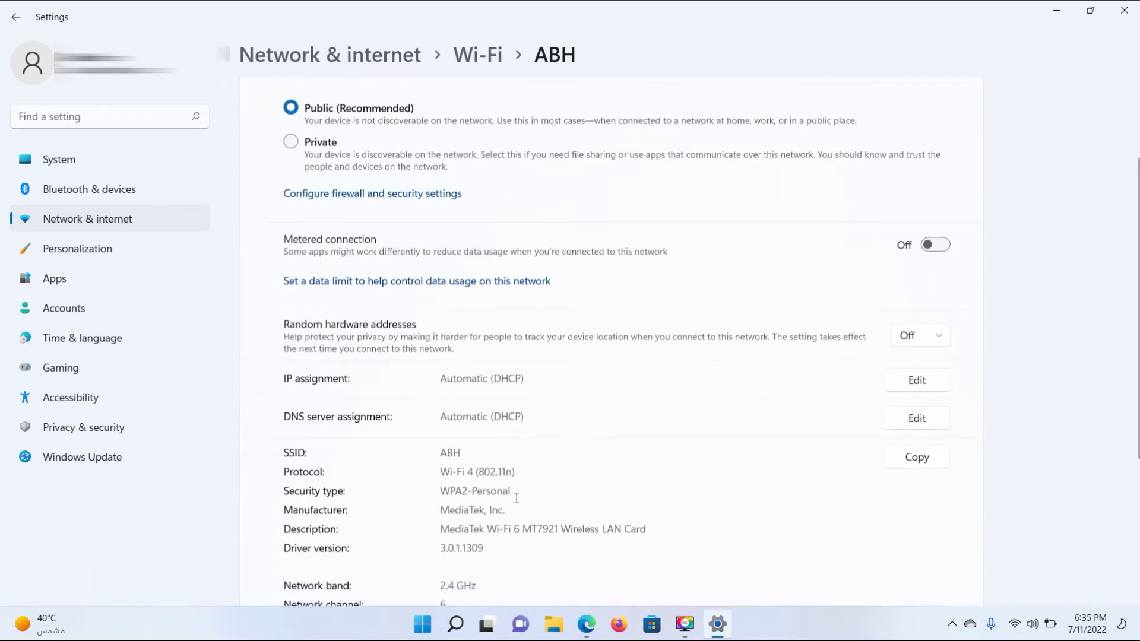
scroll(544, 346, down, 3)
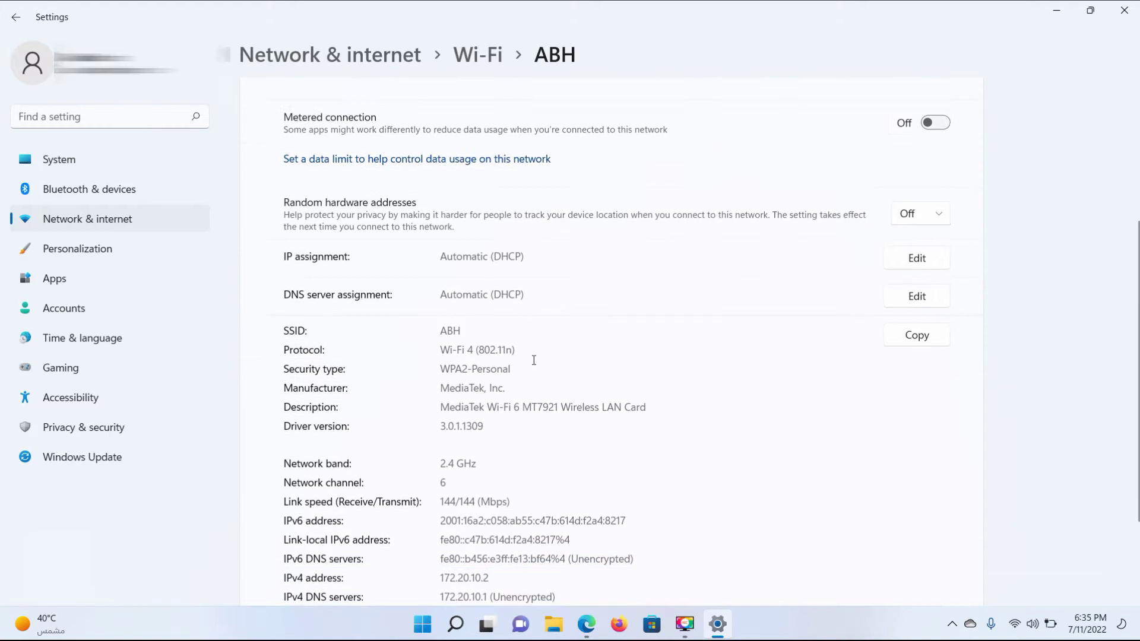
scroll(534, 362, up, 6)
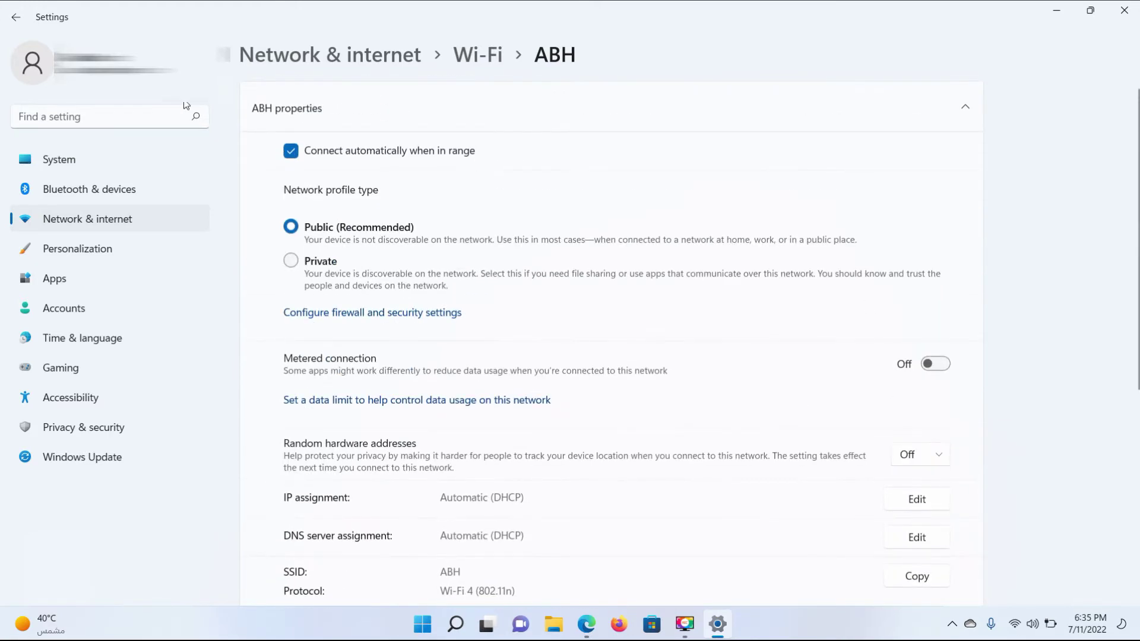
click(13, 14)
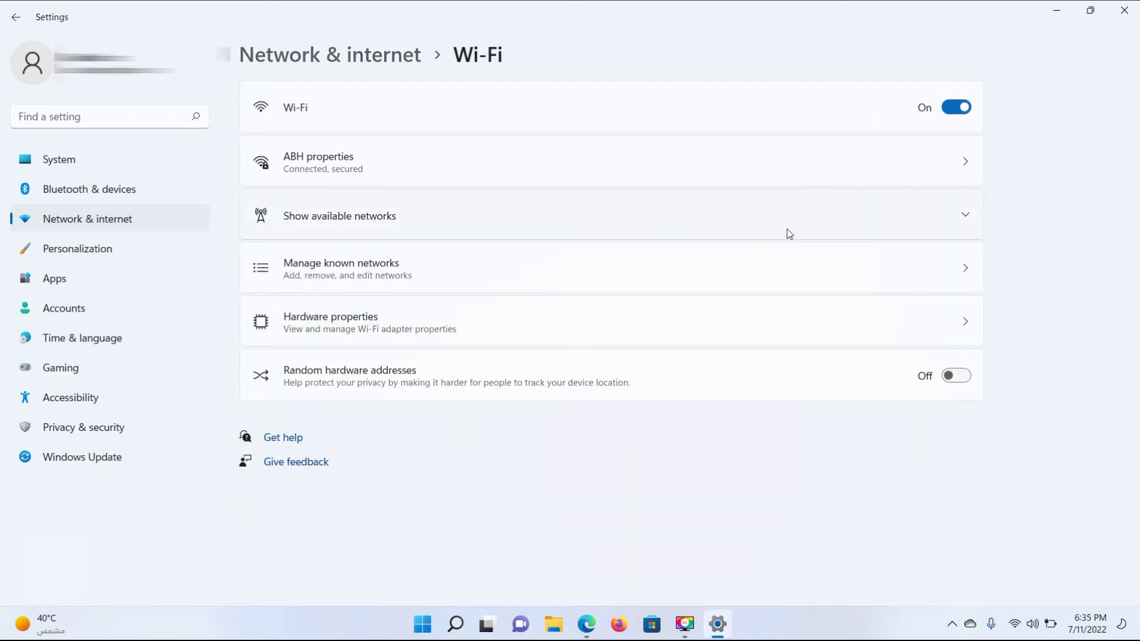
Expand the available Wi-Fi networks, look through the whole list, and return to the Network & internet overview
click(965, 219)
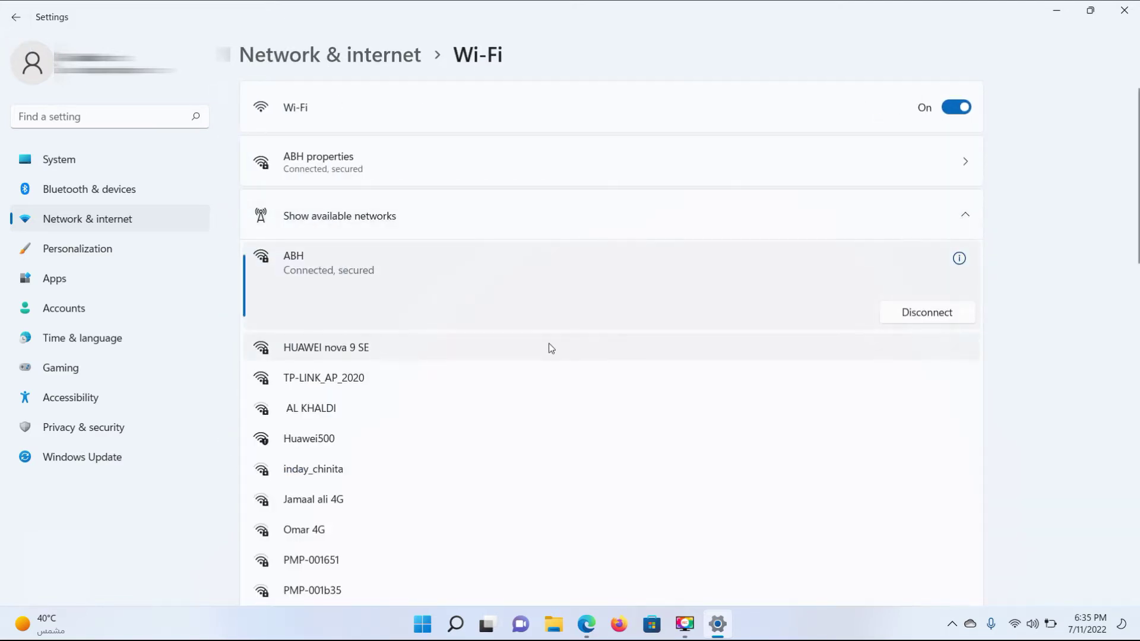
scroll(548, 343, down, 2)
scroll(547, 348, down, 3)
scroll(547, 347, down, 5)
scroll(548, 347, down, 5)
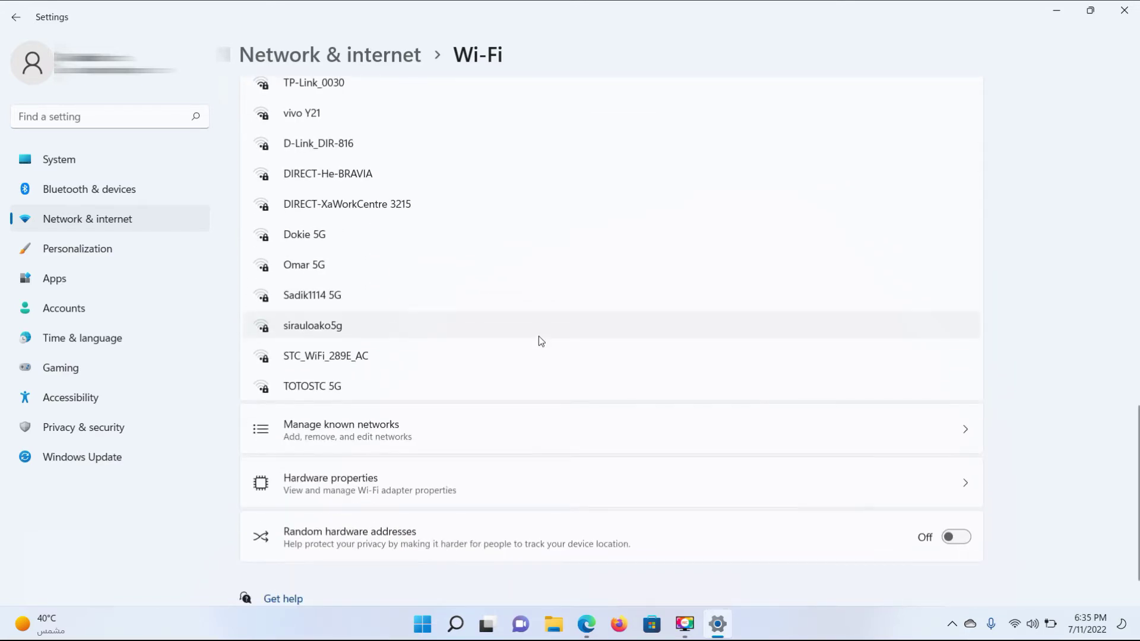
scroll(539, 337, up, 12)
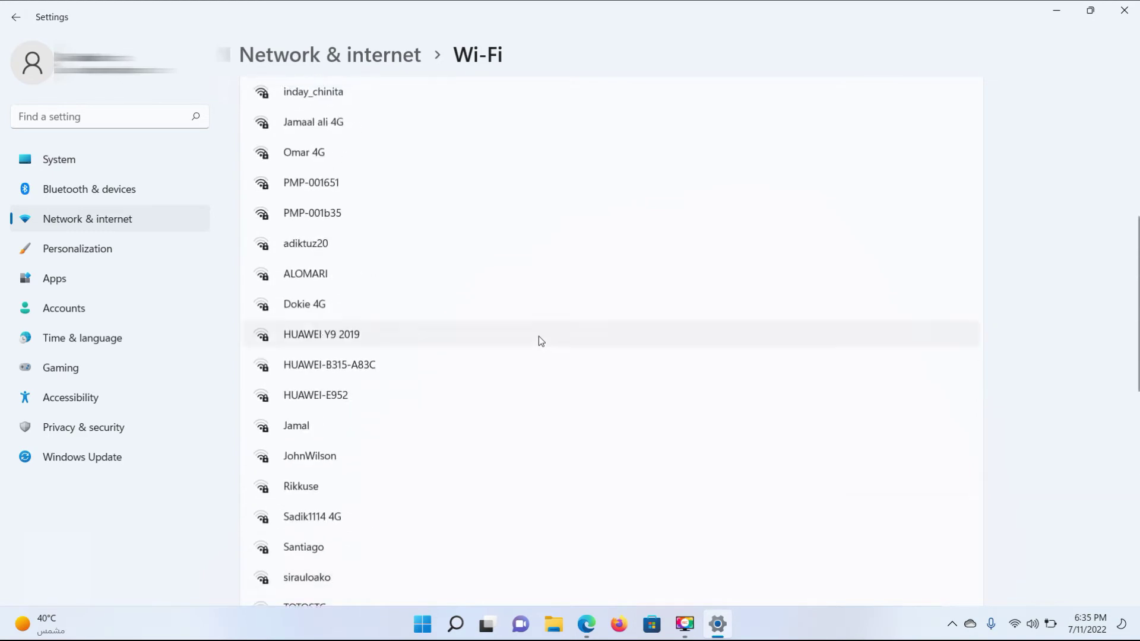
scroll(358, 172, down, 2)
scroll(358, 176, up, 4)
scroll(358, 177, up, 1)
scroll(344, 202, down, 10)
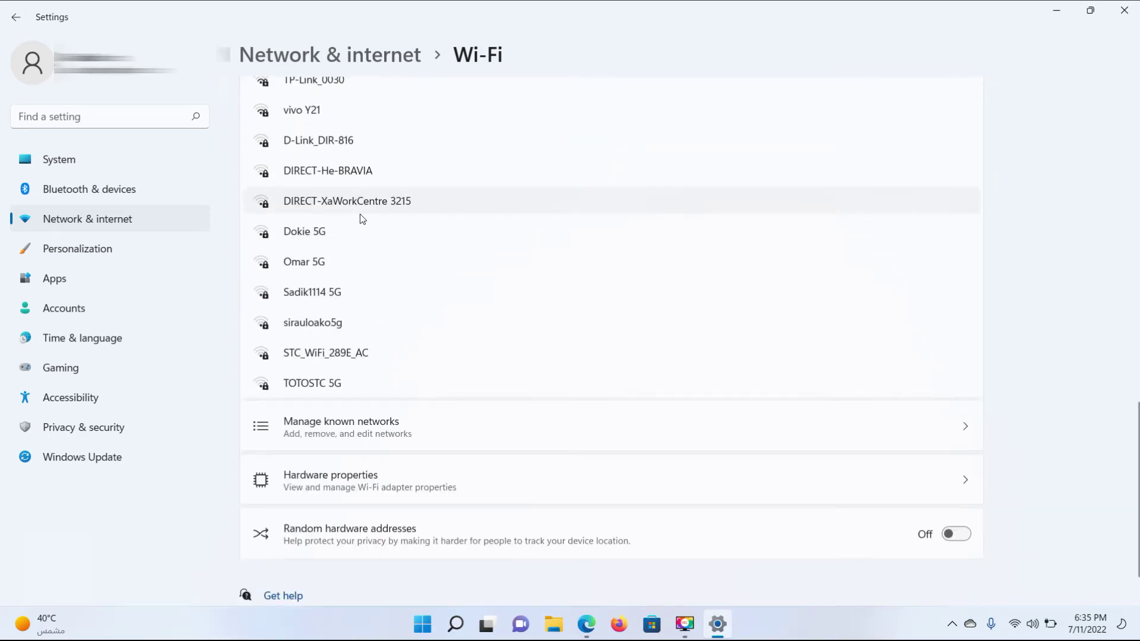
click(16, 17)
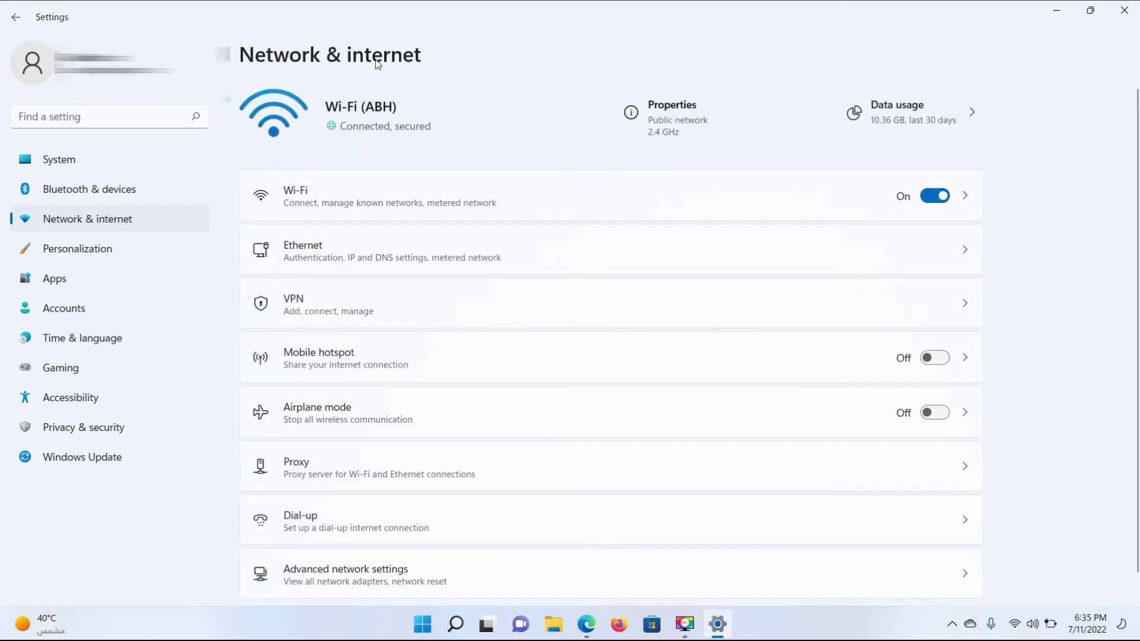
Review the Ethernet settings and the VPN settings, returning to the Network & internet overview
click(530, 253)
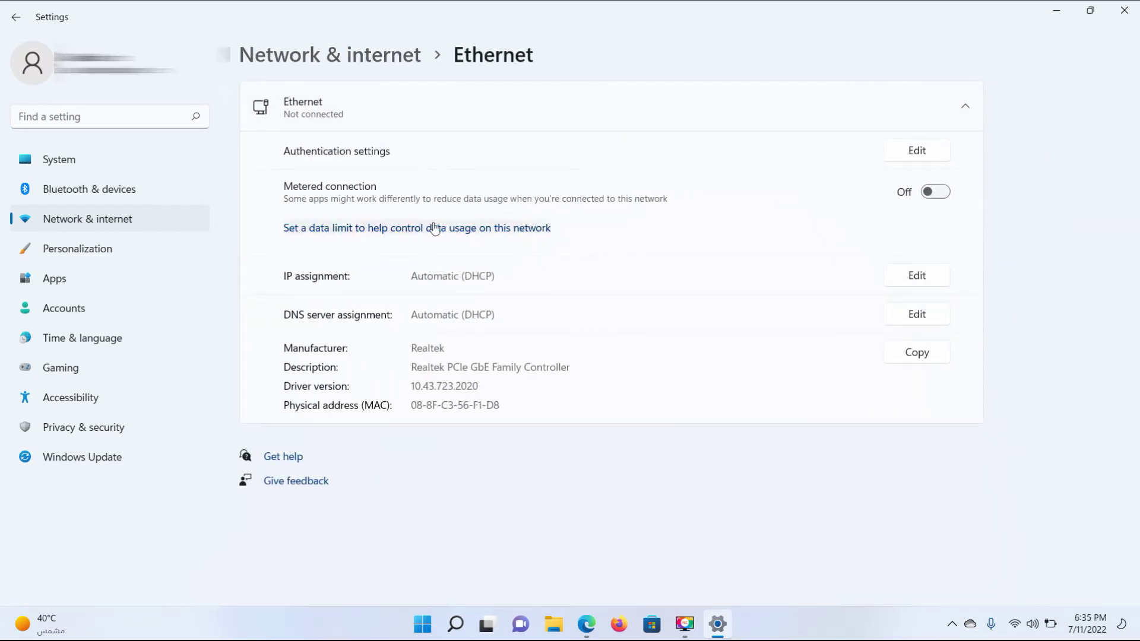
click(13, 19)
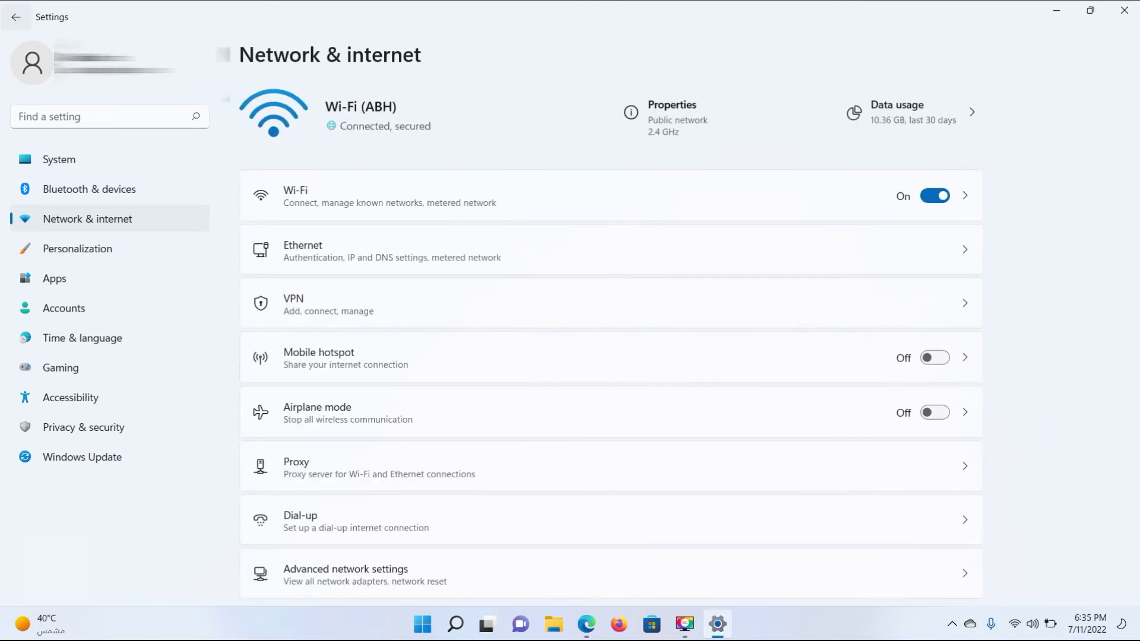
click(476, 312)
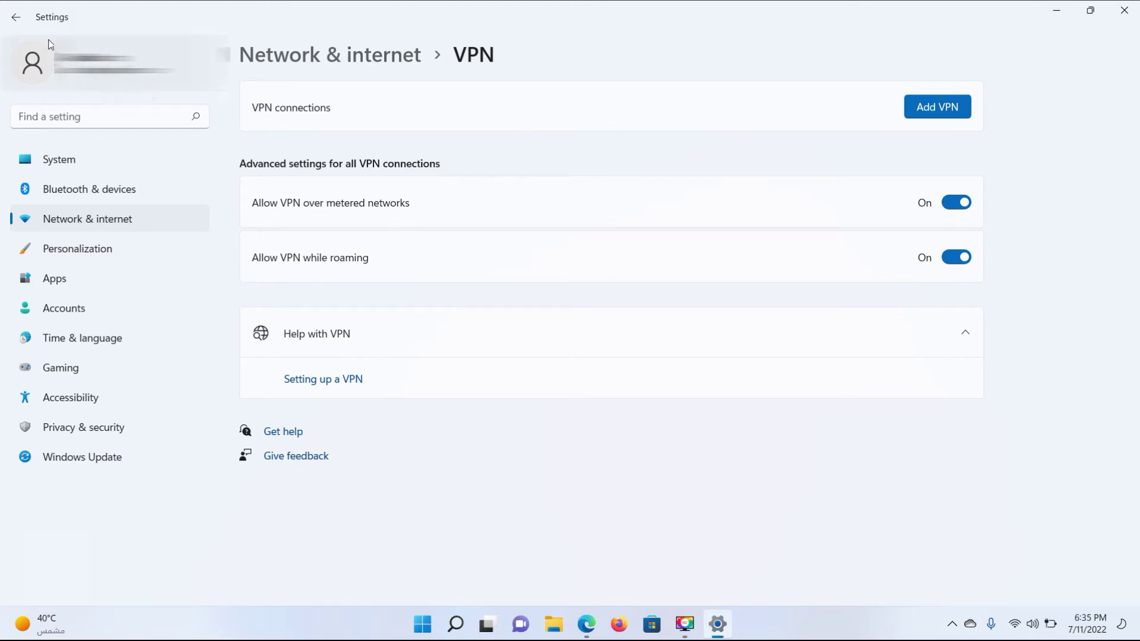
click(16, 20)
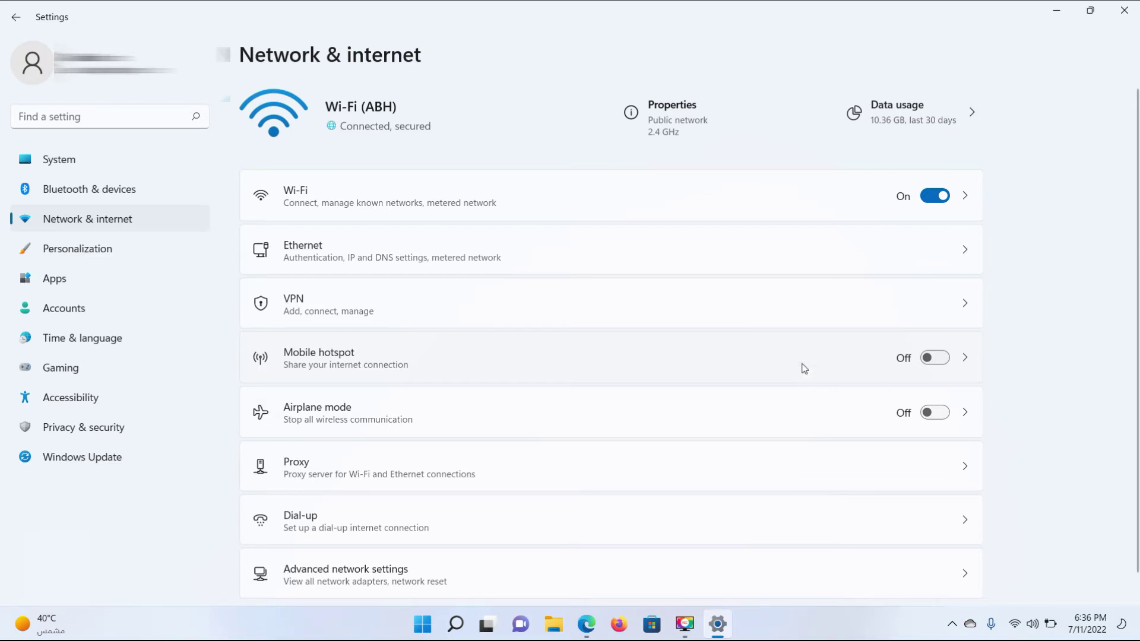
Turn on the mobile hotspot to share the Wi-Fi internet connection
click(966, 357)
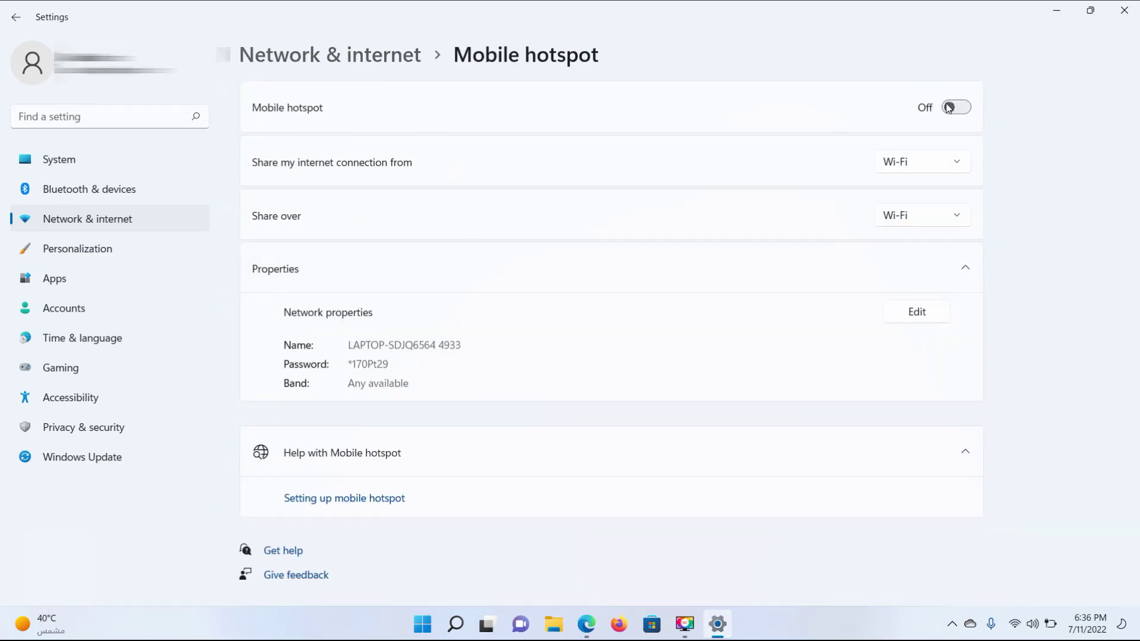
click(965, 112)
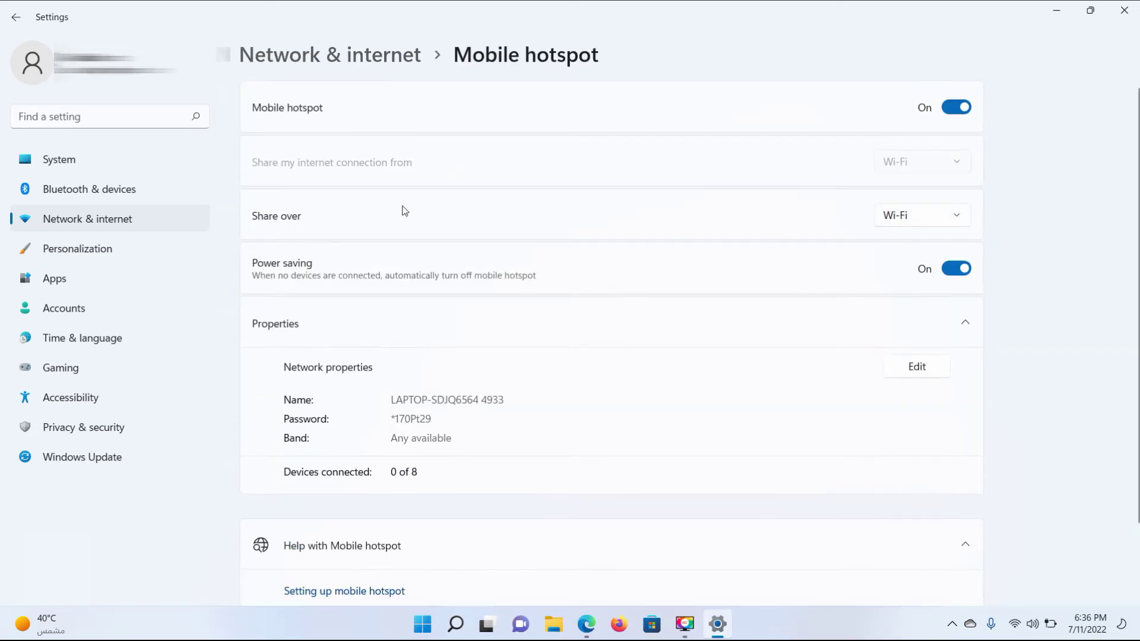
Examine the mobile hotspot's editable network name, password and band, cancel the edit, and return to the Network & internet overview
scroll(572, 278, down, 3)
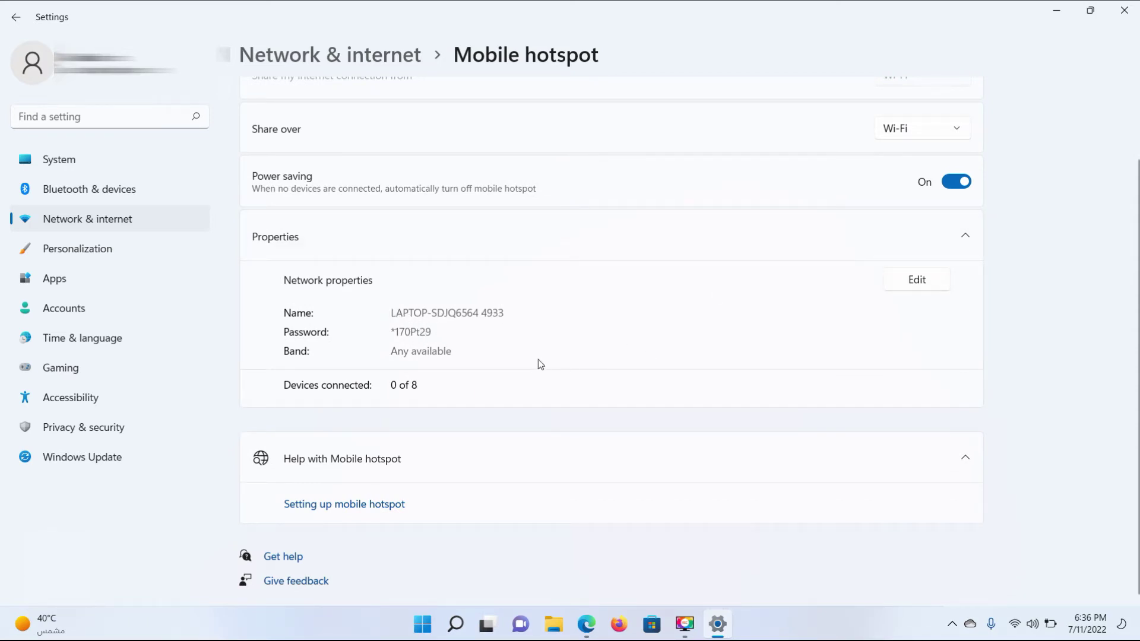
click(931, 274)
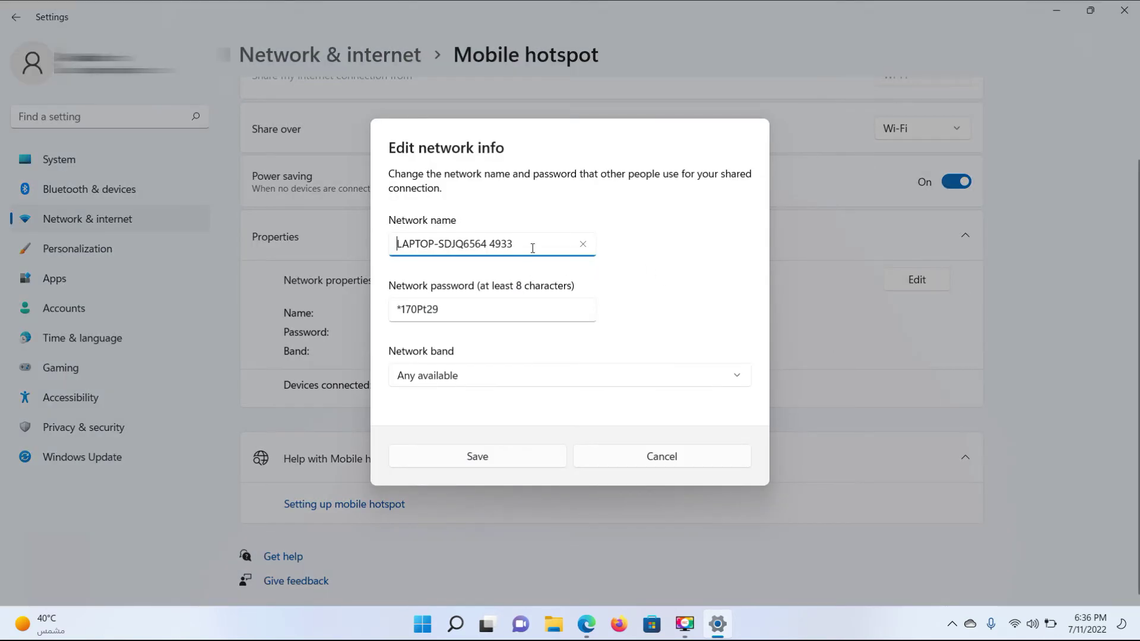
click(673, 461)
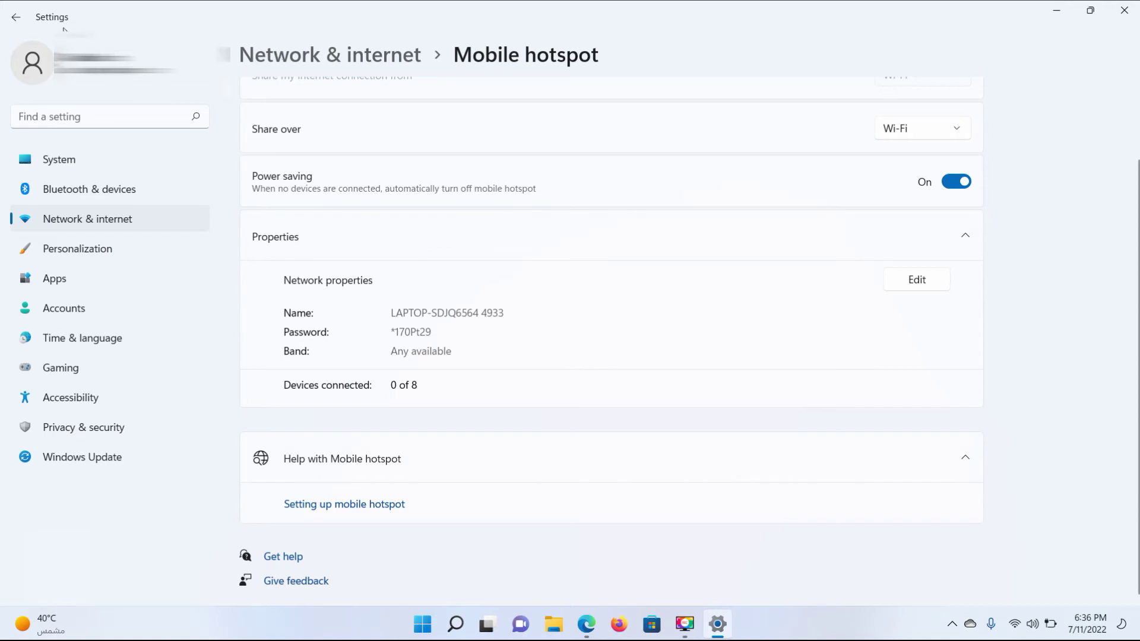
click(14, 17)
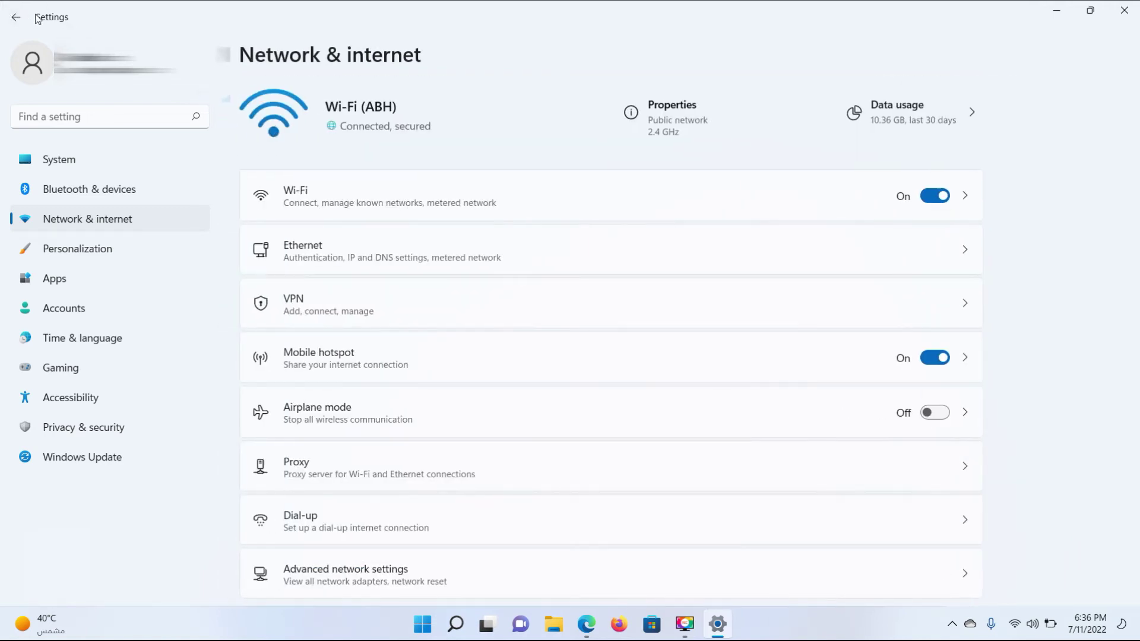
Turn airplane mode on and back off from the Network & internet overview
scroll(424, 250, down, 1)
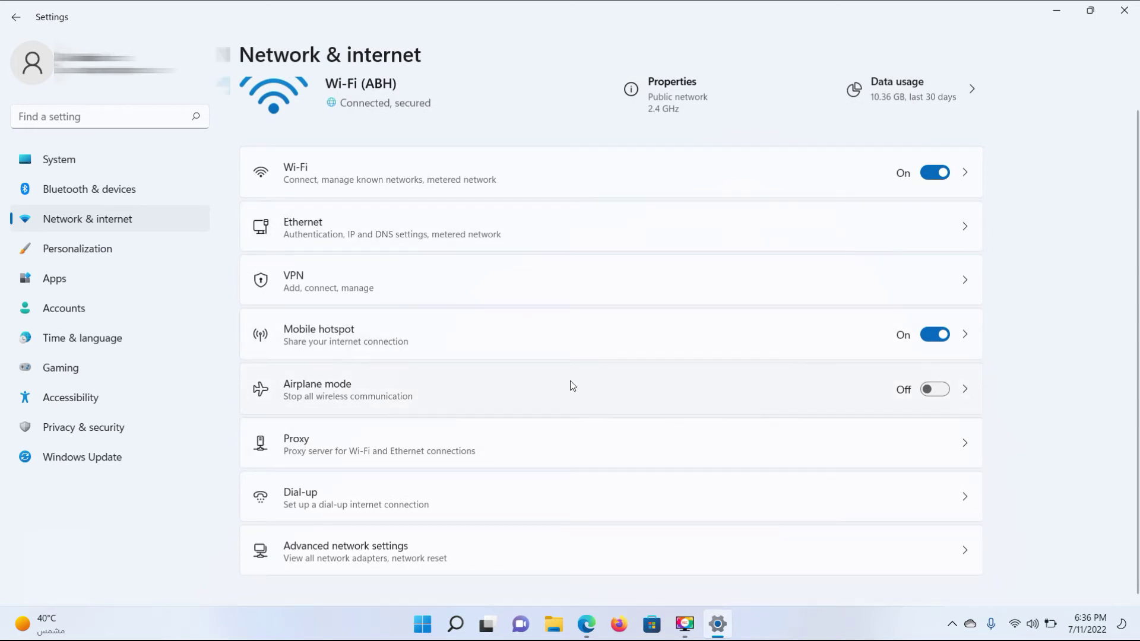
click(936, 389)
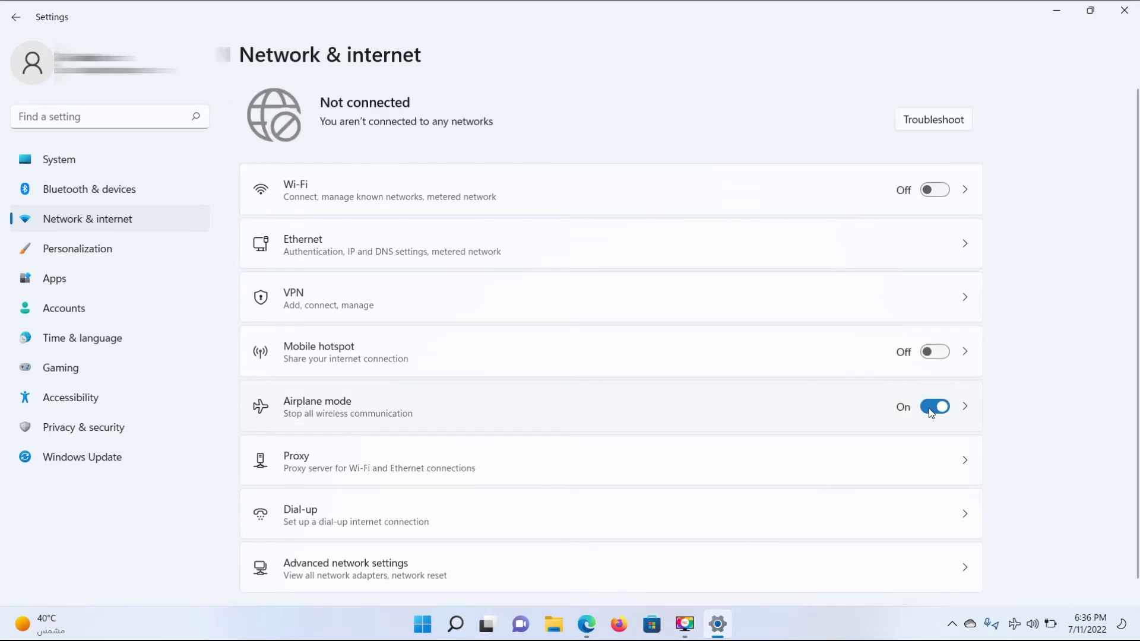
click(930, 410)
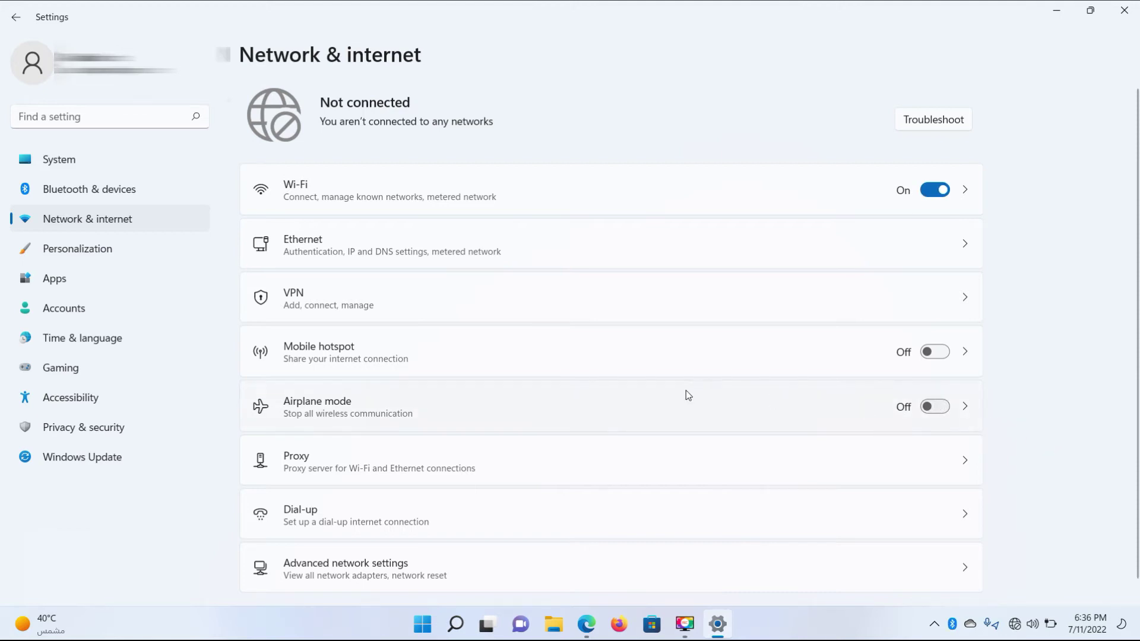
Open the advanced network settings and review the data usage statistics, returning to the advanced network settings
scroll(685, 390, down, 1)
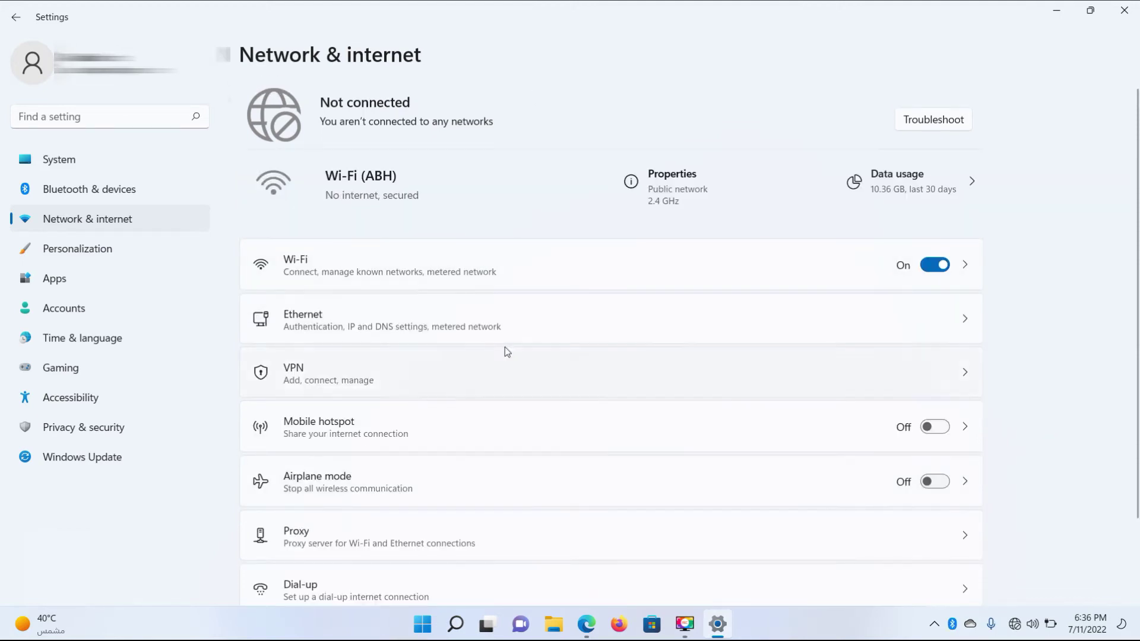
scroll(504, 347, down, 3)
scroll(386, 445, up, 1)
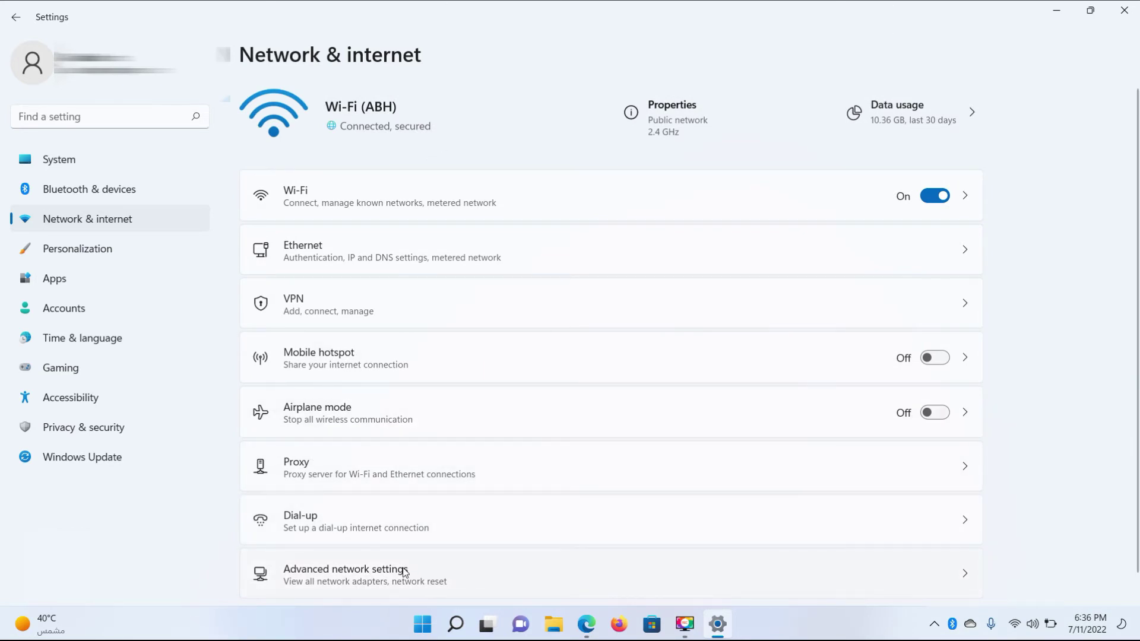
scroll(445, 482, down, 1)
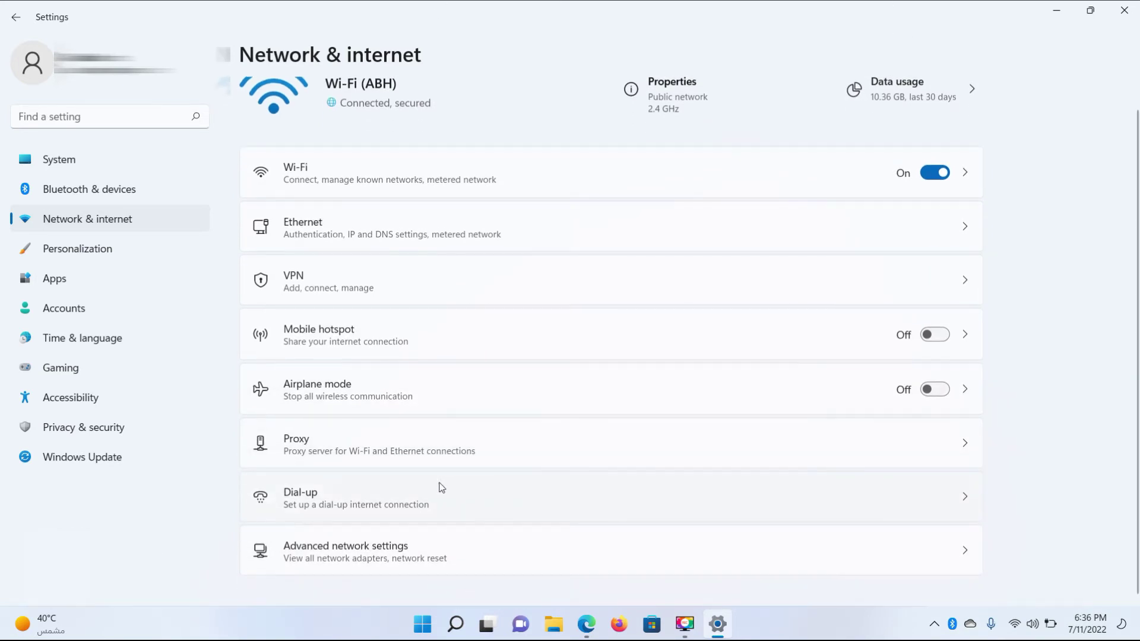
click(402, 547)
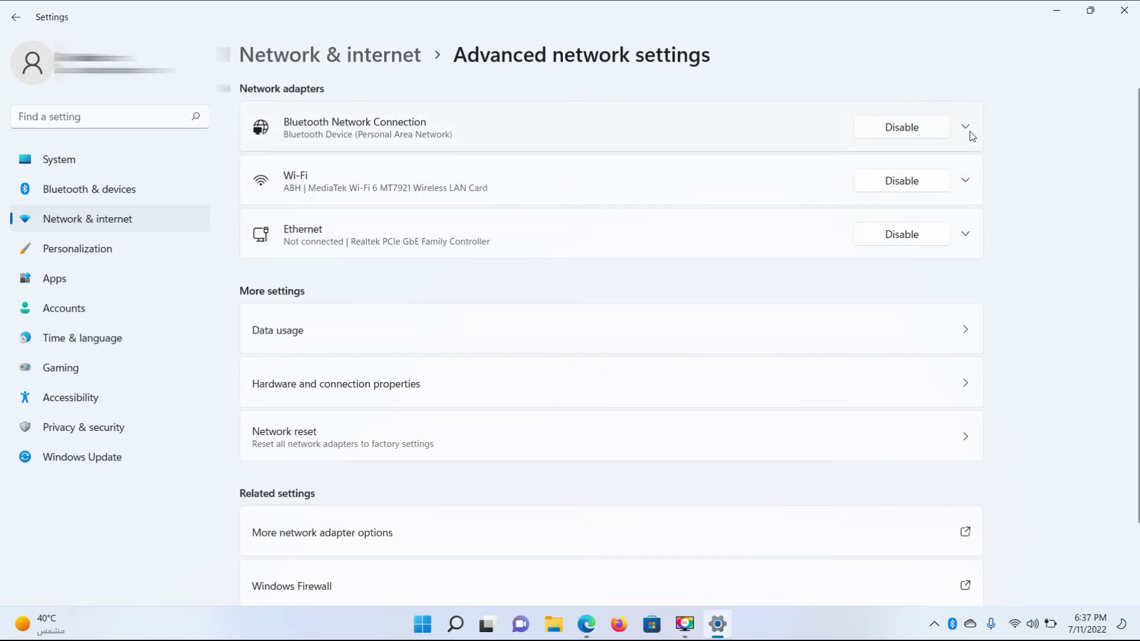
scroll(964, 178, down, 2)
click(952, 239)
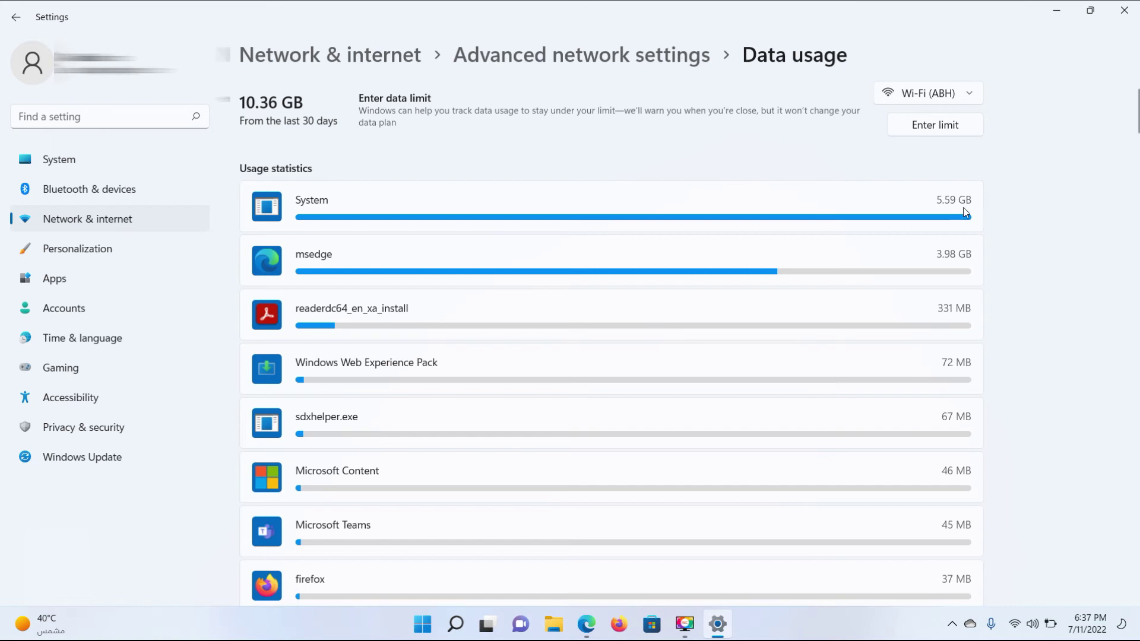
click(16, 17)
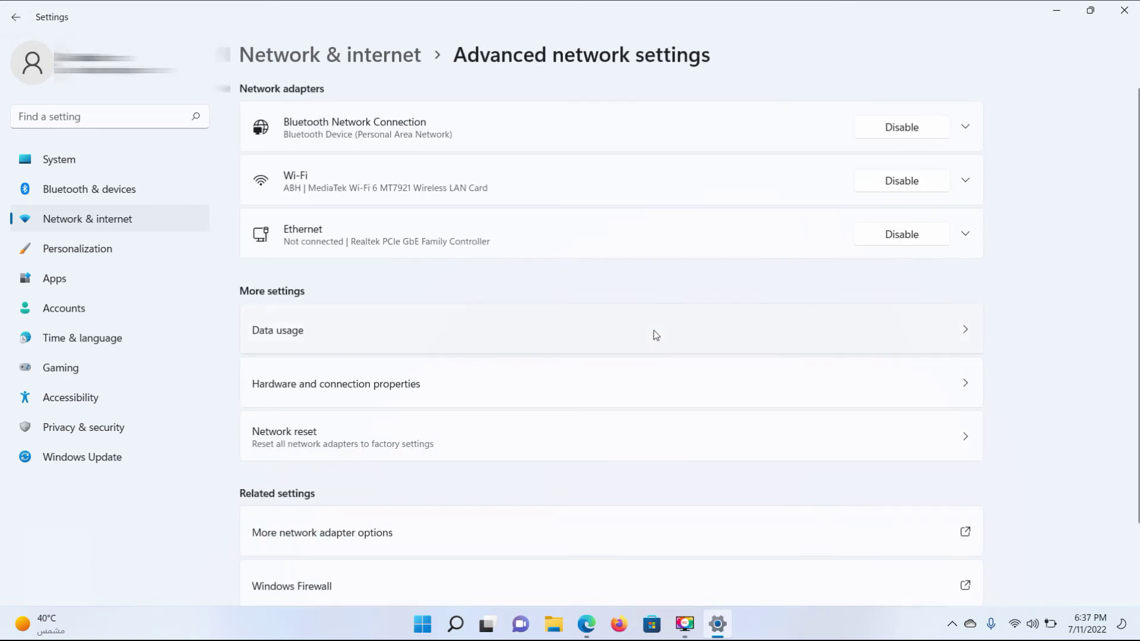
Review the hardware and connection properties and the Network reset page, returning to the advanced network settings
scroll(494, 348, down, 2)
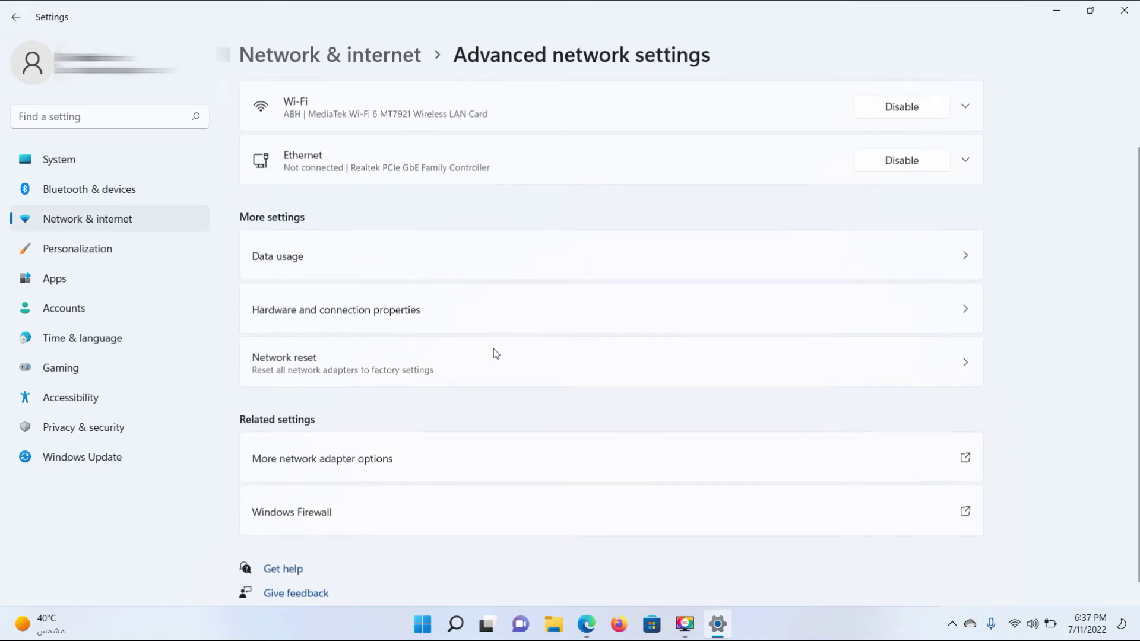
click(499, 295)
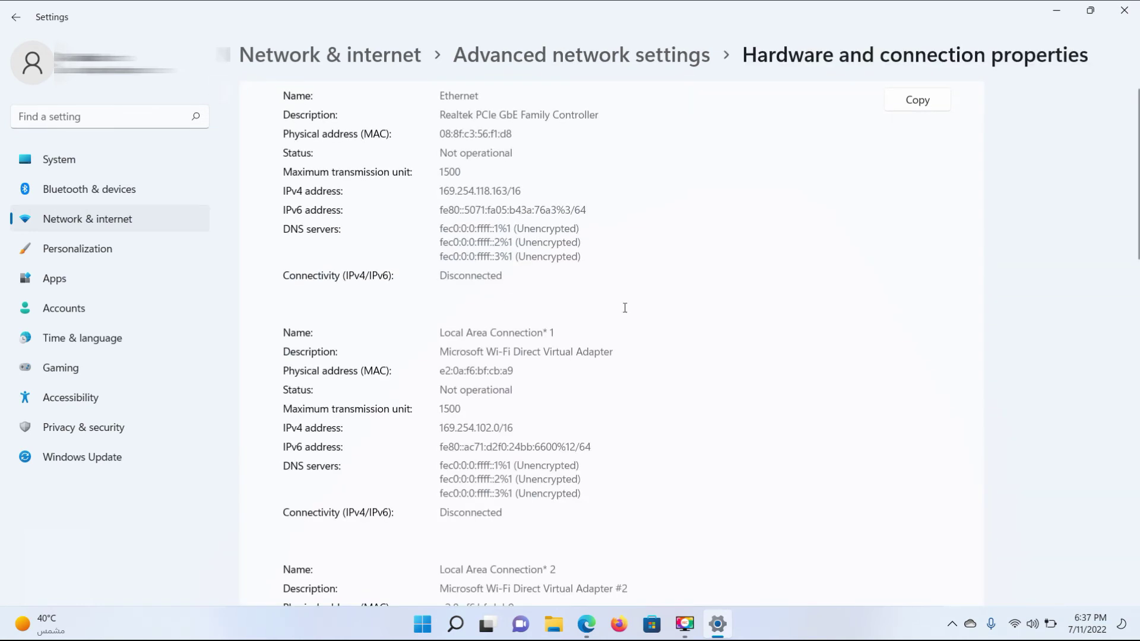
scroll(613, 297, down, 1)
scroll(610, 300, up, 1)
scroll(605, 307, down, 5)
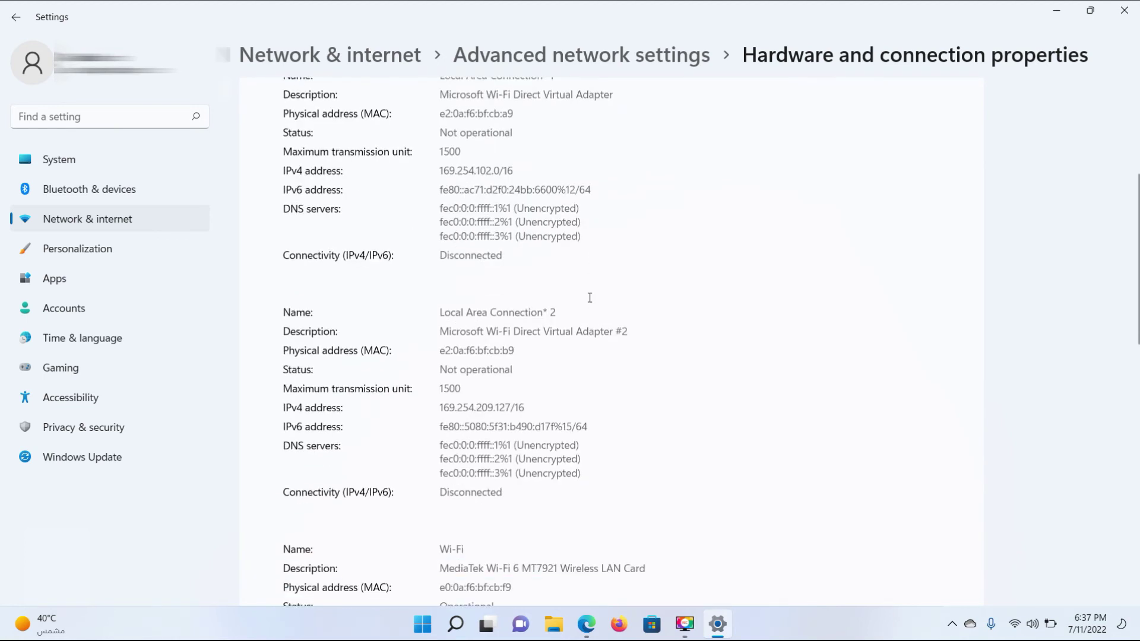
scroll(617, 260, up, 5)
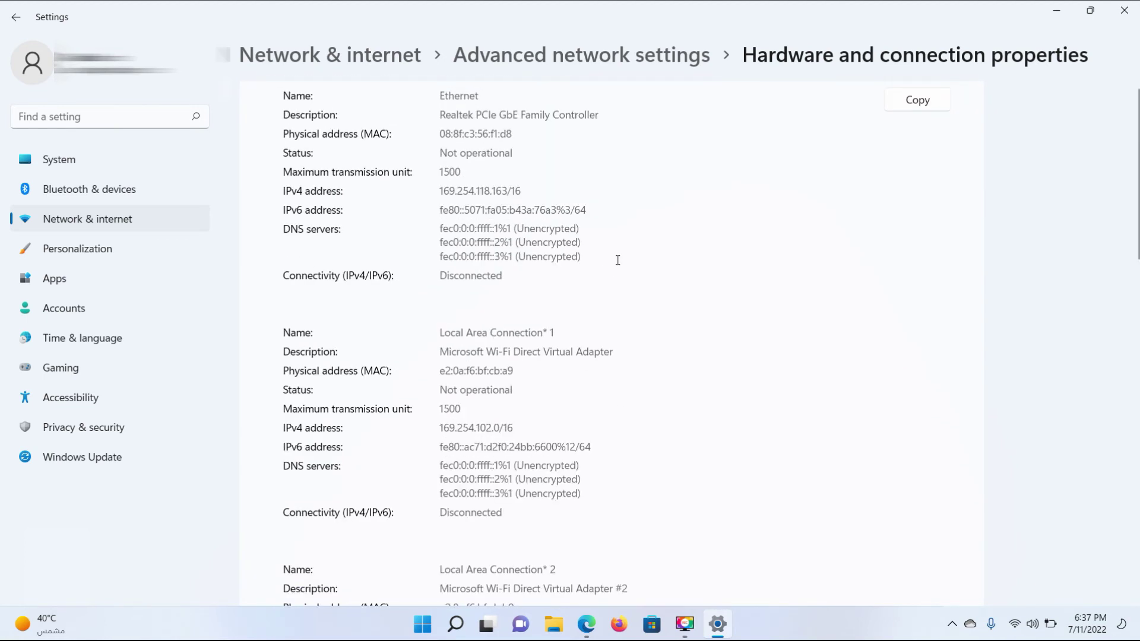
click(16, 17)
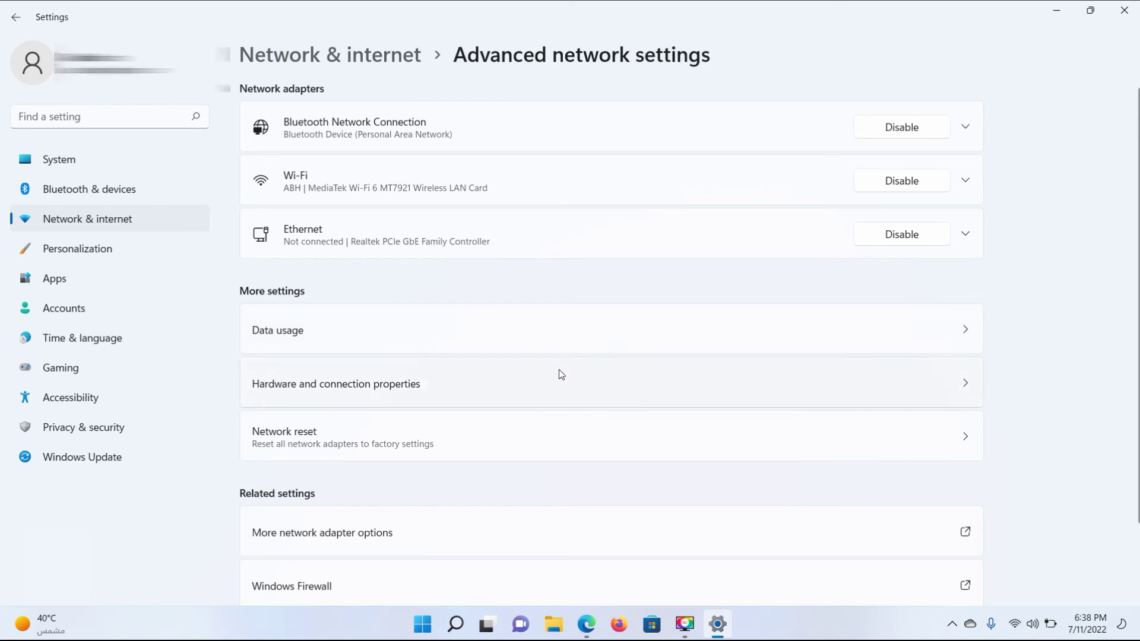
click(512, 443)
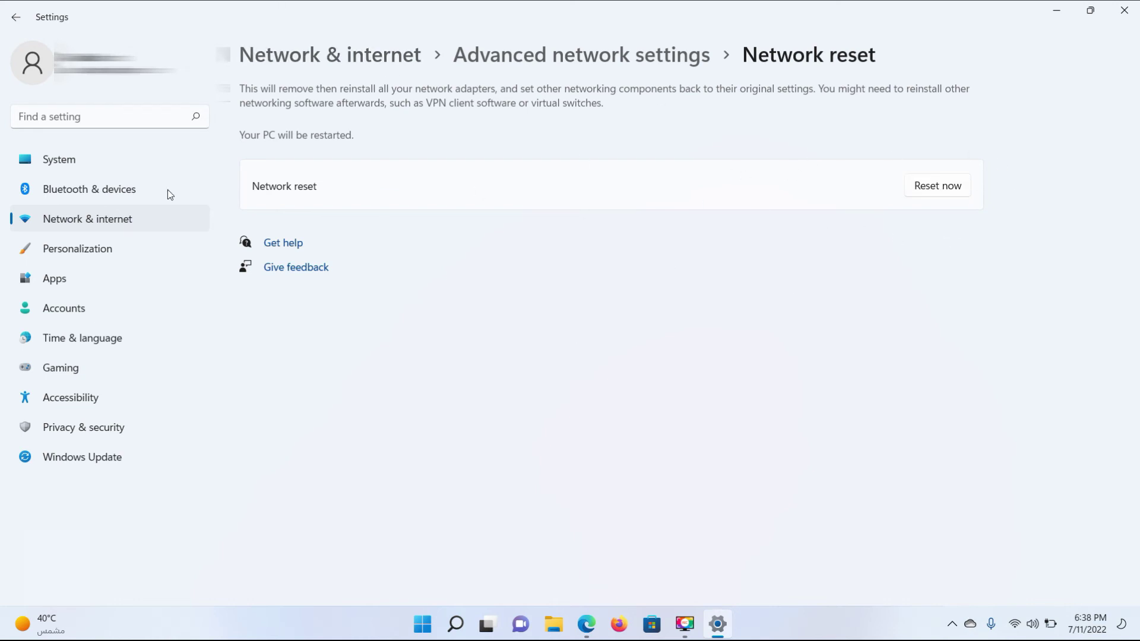
click(15, 17)
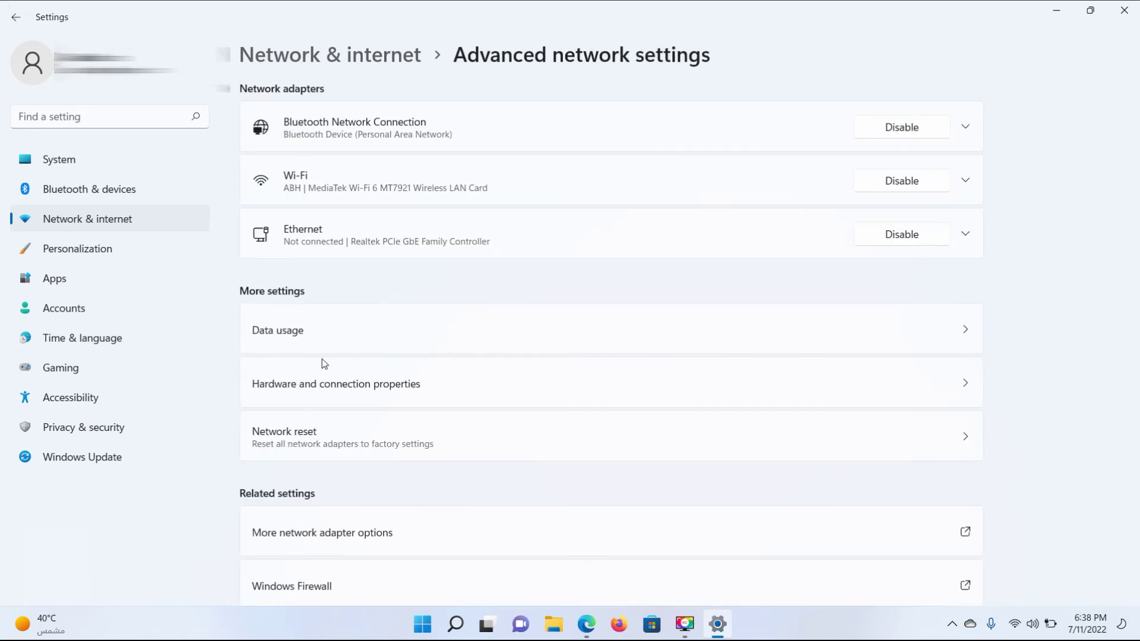
Open the properties of the Wi-Fi connection through the additional network adapter options
scroll(330, 469, down, 2)
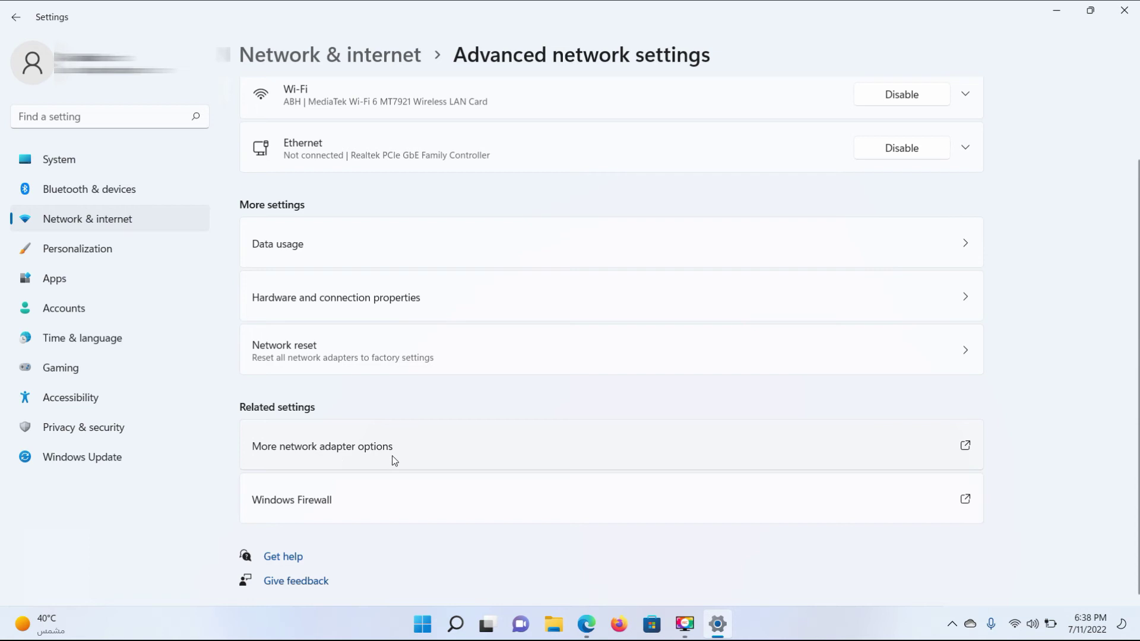
click(415, 452)
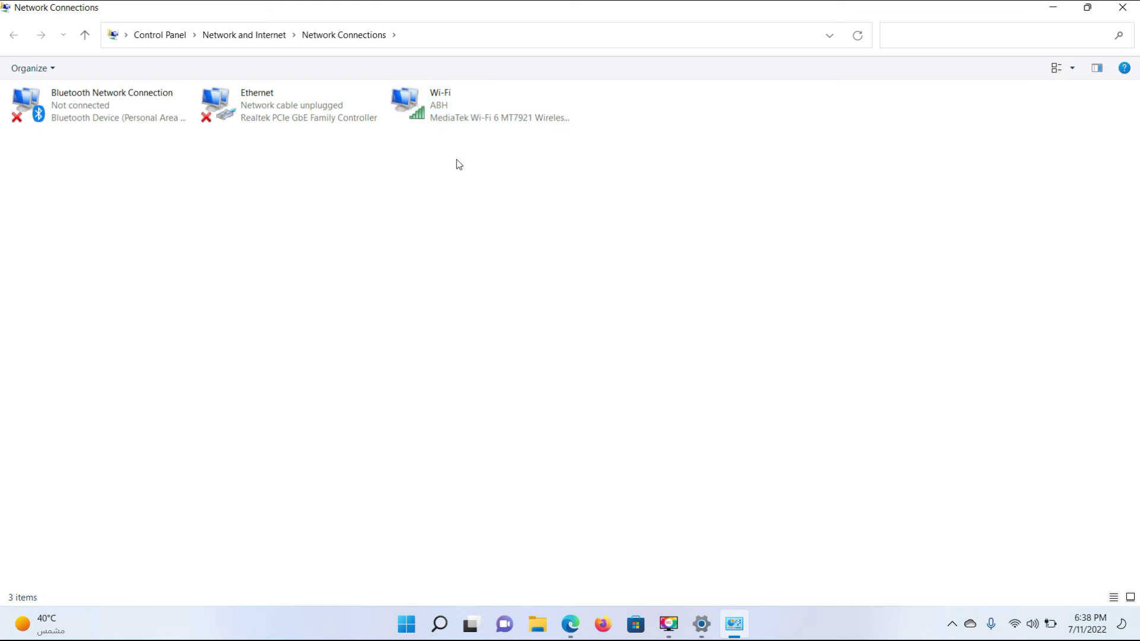
right_click(453, 114)
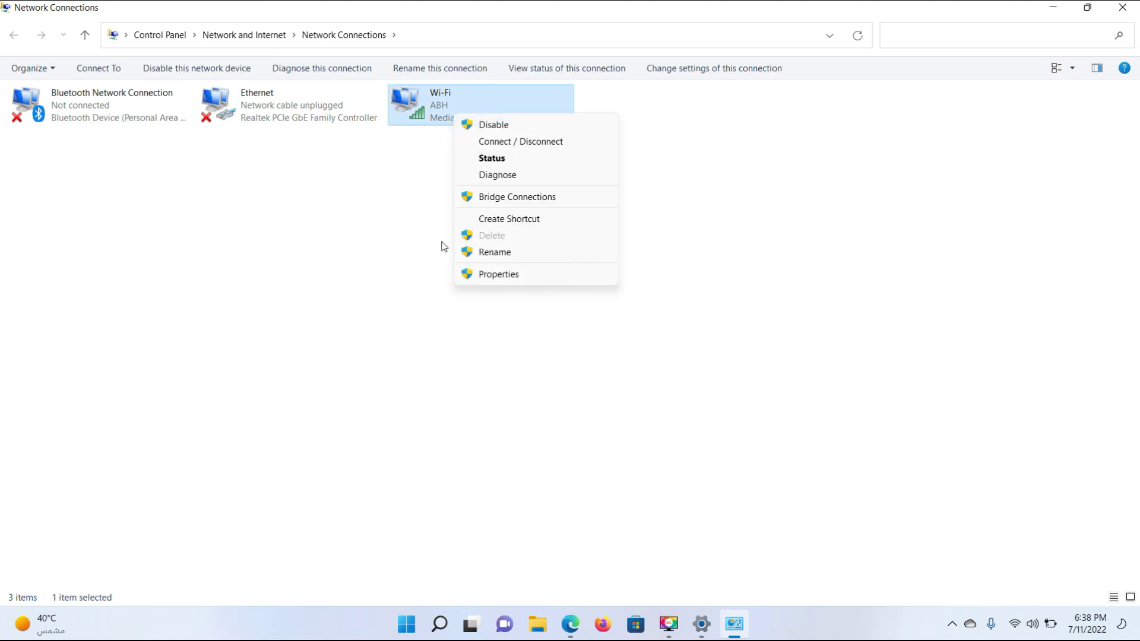
click(500, 275)
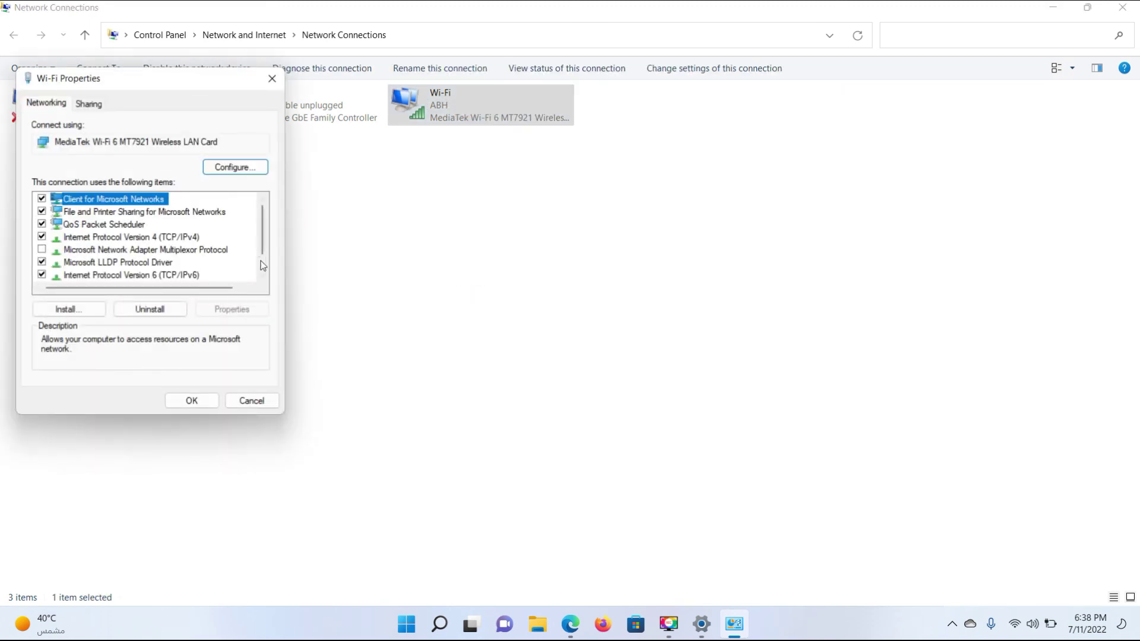
Examine the Wi-Fi adapter's Internet Protocol Version 4 properties, trying the manual IP address option, and close the properties without saving
click(196, 238)
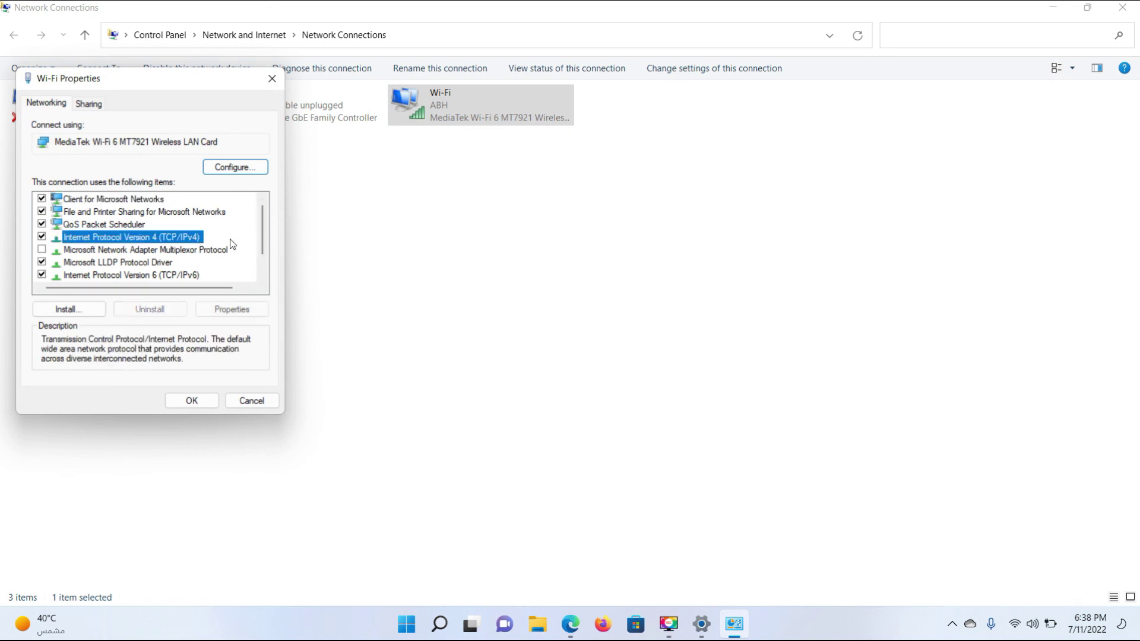
click(236, 305)
click(159, 243)
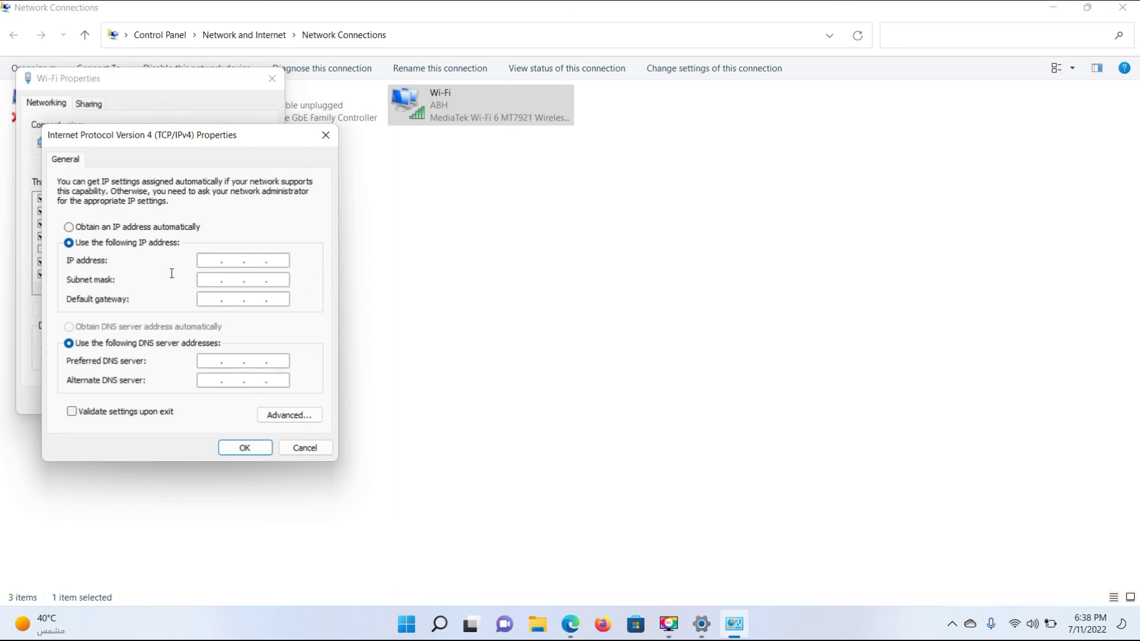
click(325, 135)
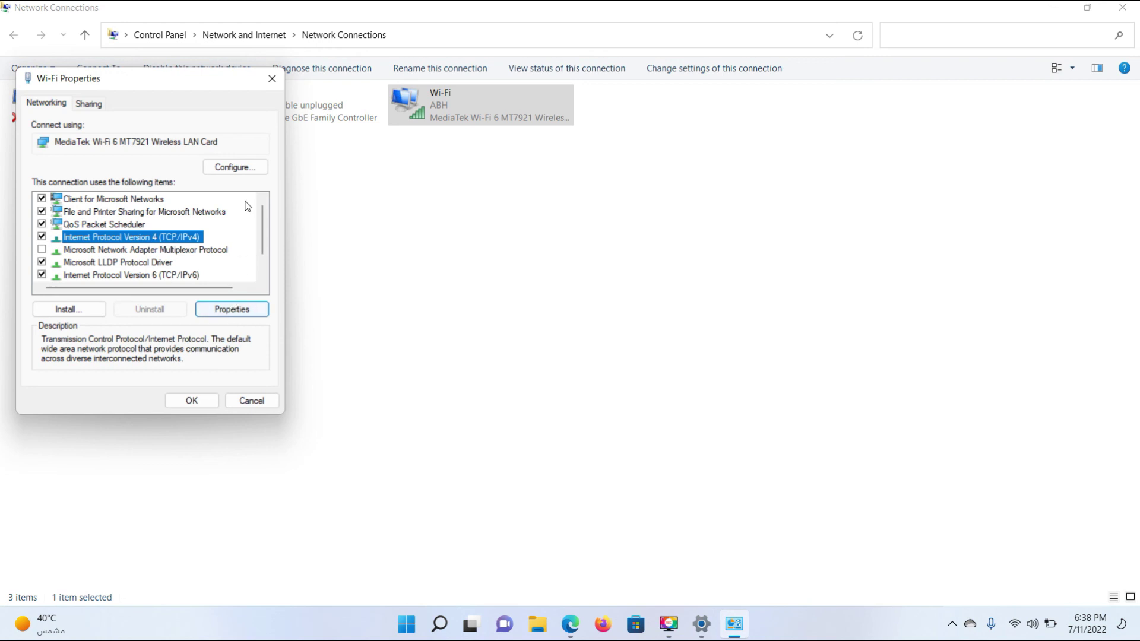
click(237, 311)
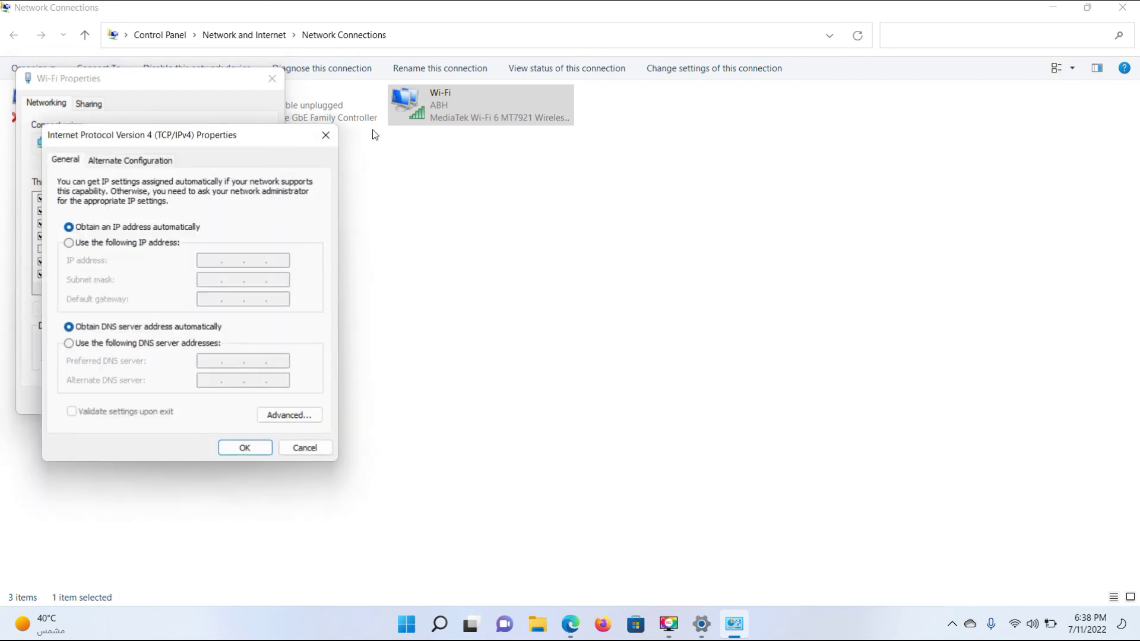
click(325, 135)
click(272, 79)
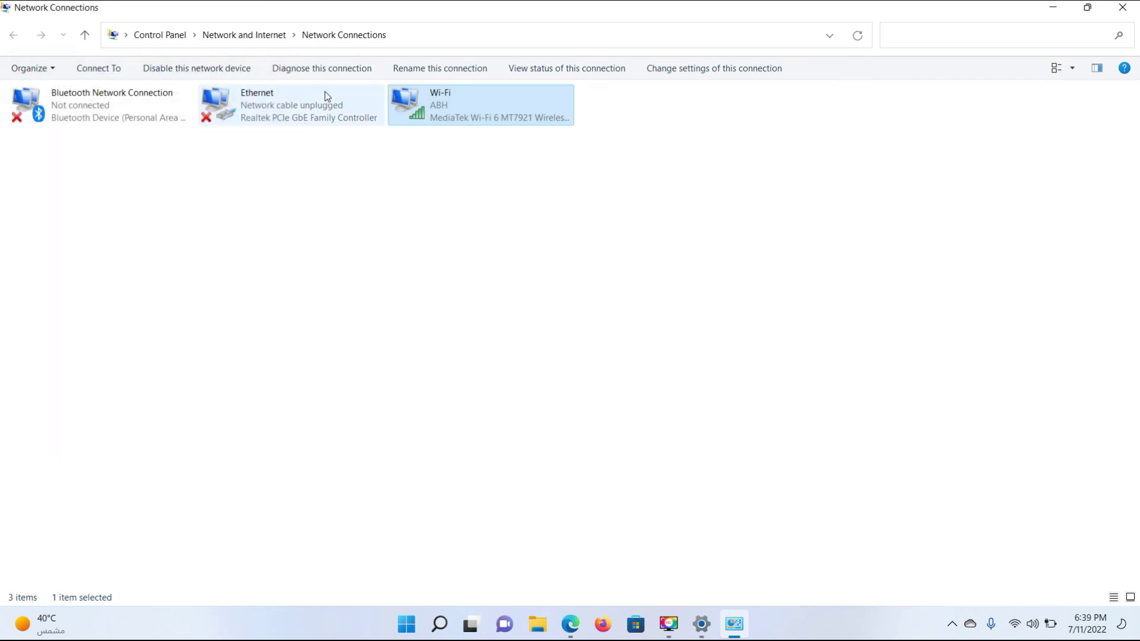
Close Network Connections and open the Windows Firewall settings from the advanced network settings
click(1122, 6)
click(459, 512)
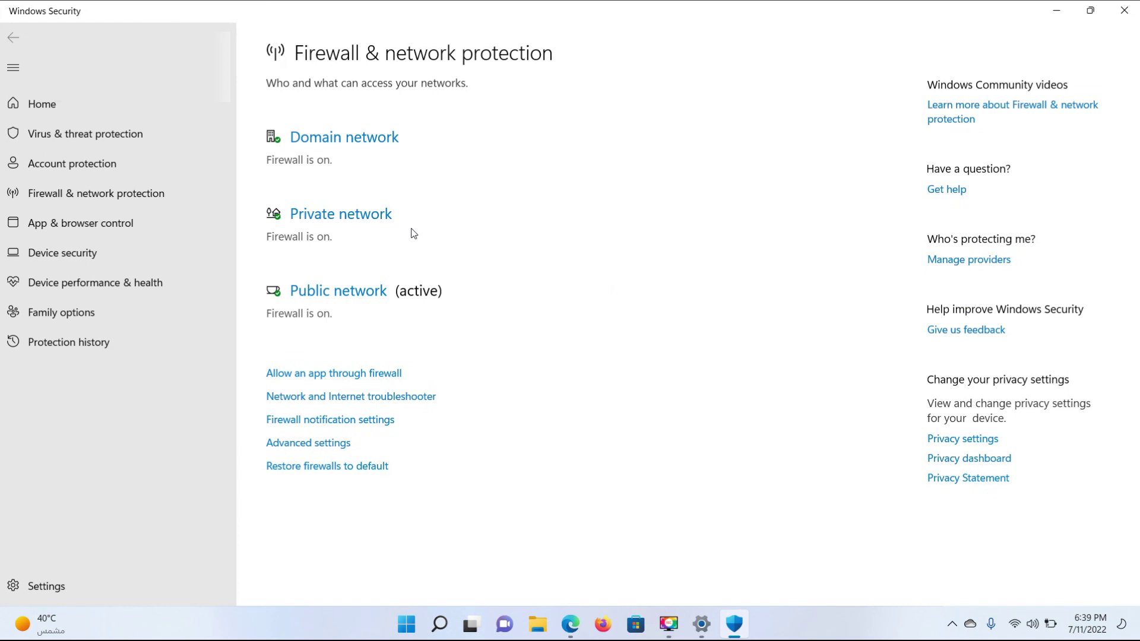